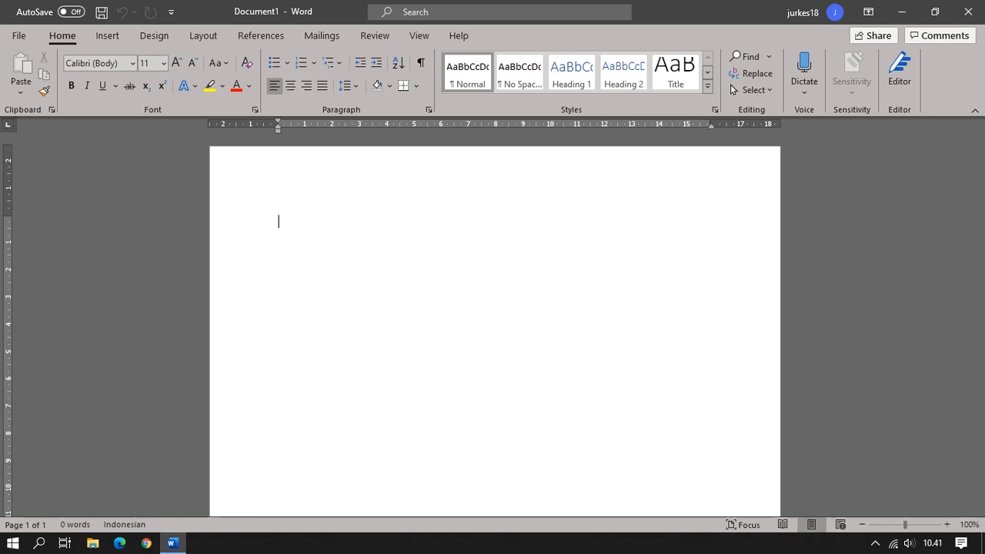
Step: Enter "Daftar Isi" on the first page and insert a page break after it
type("Dafta")
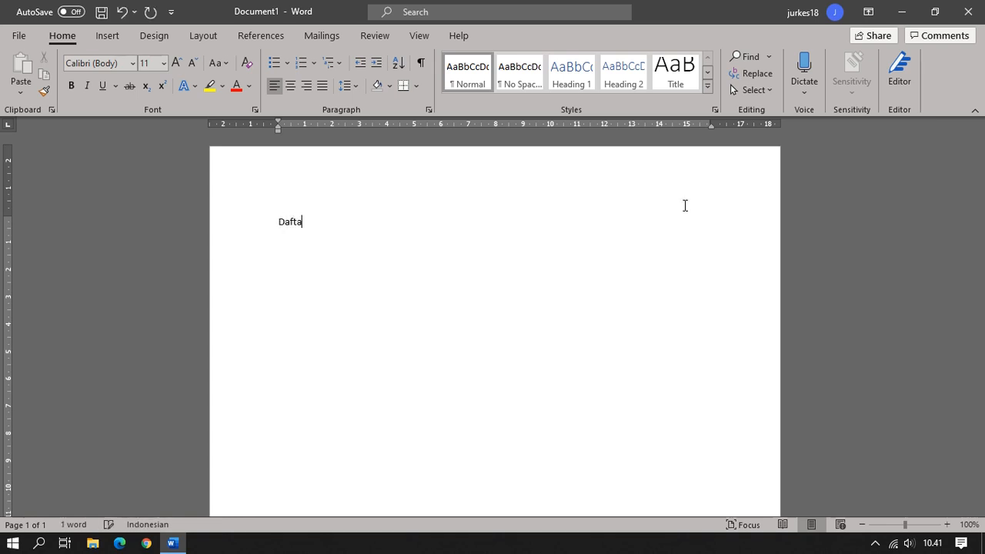
type("r Isi")
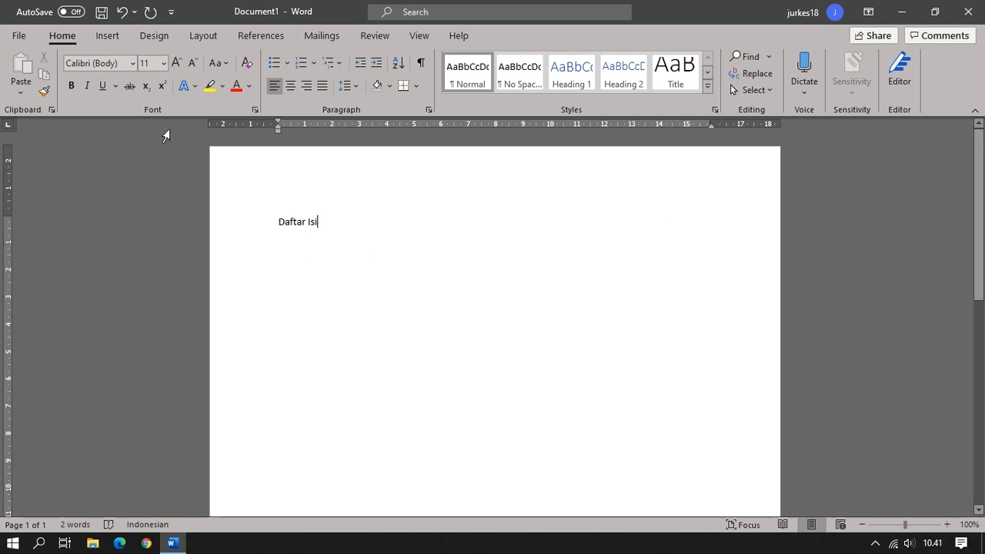
left_click(138, 37)
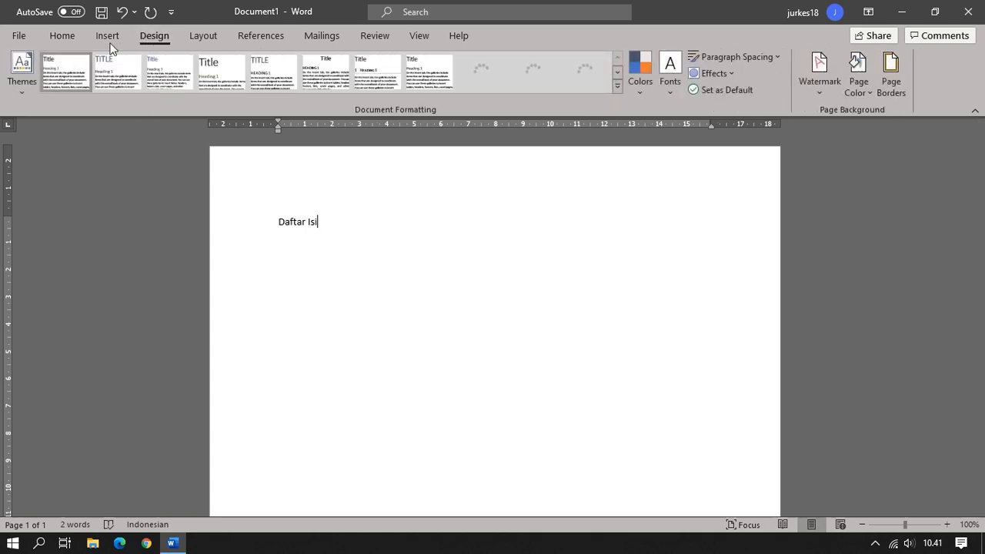
left_click(110, 40)
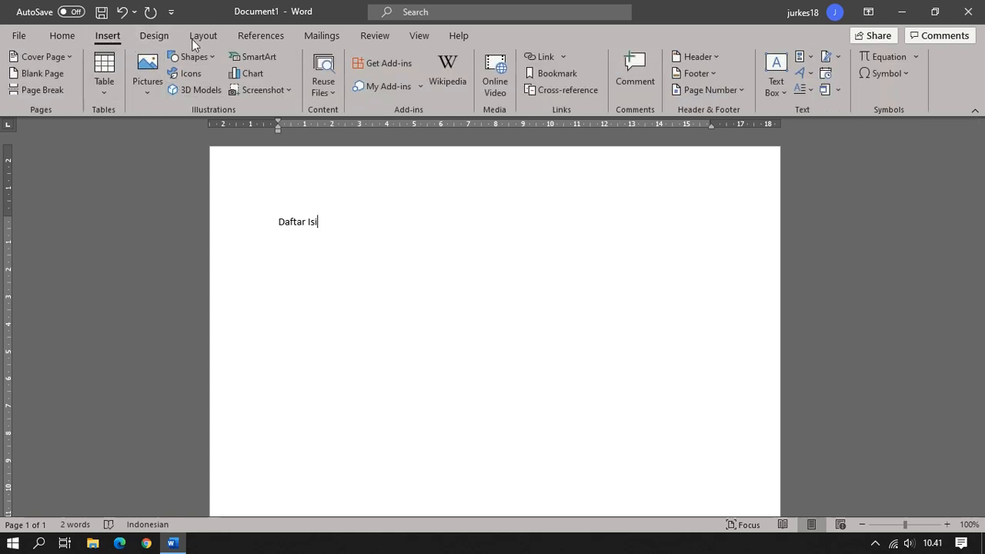
left_click(218, 38)
left_click(165, 57)
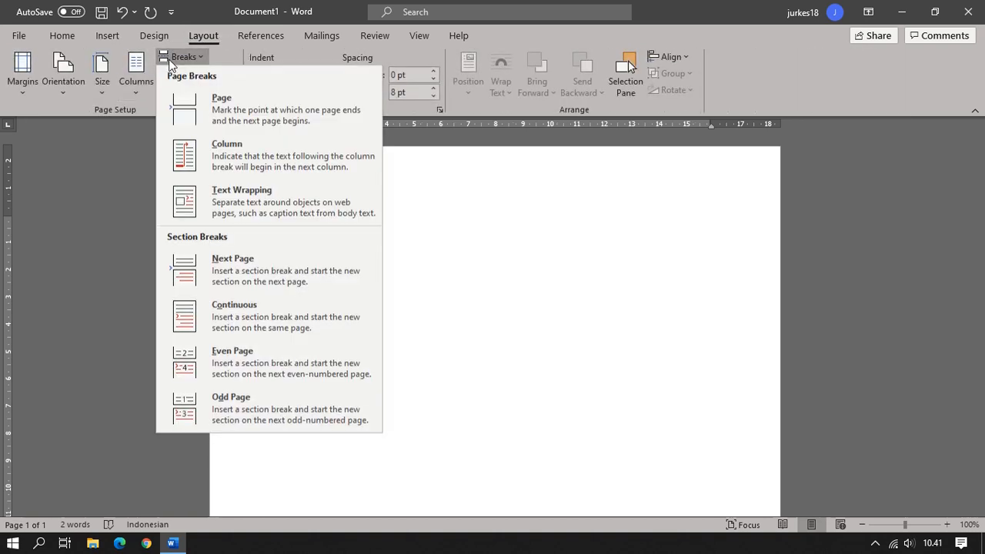
left_click(201, 102)
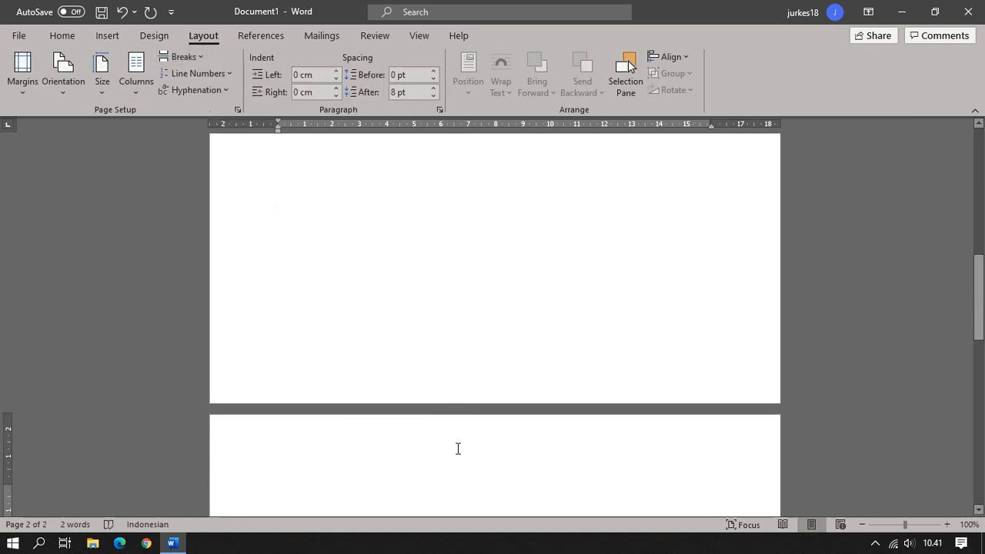
Step: Enter "Daftar Gambar" on the second page, start a new line, and insert a page break
type("Daftar G")
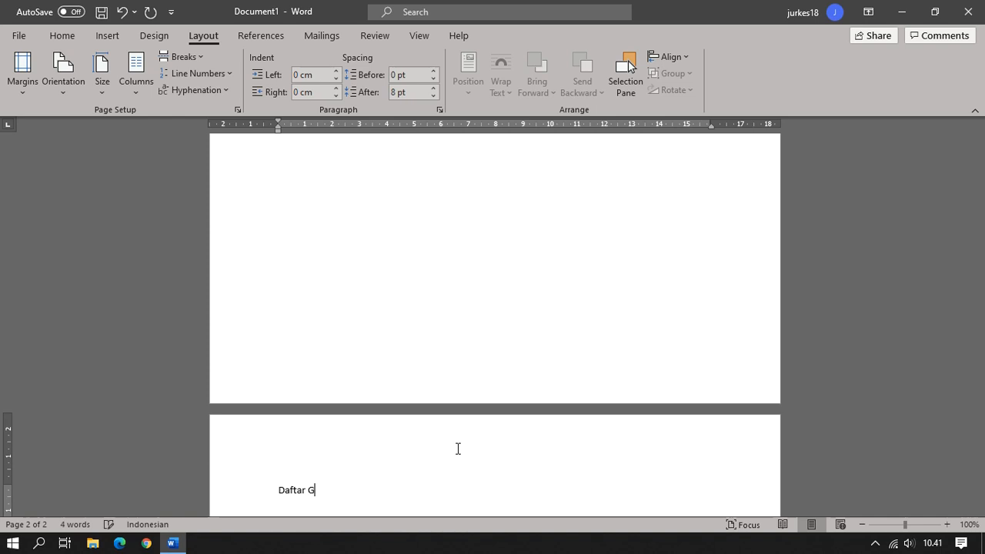
type("ambar")
scroll(485, 435, "down", 5)
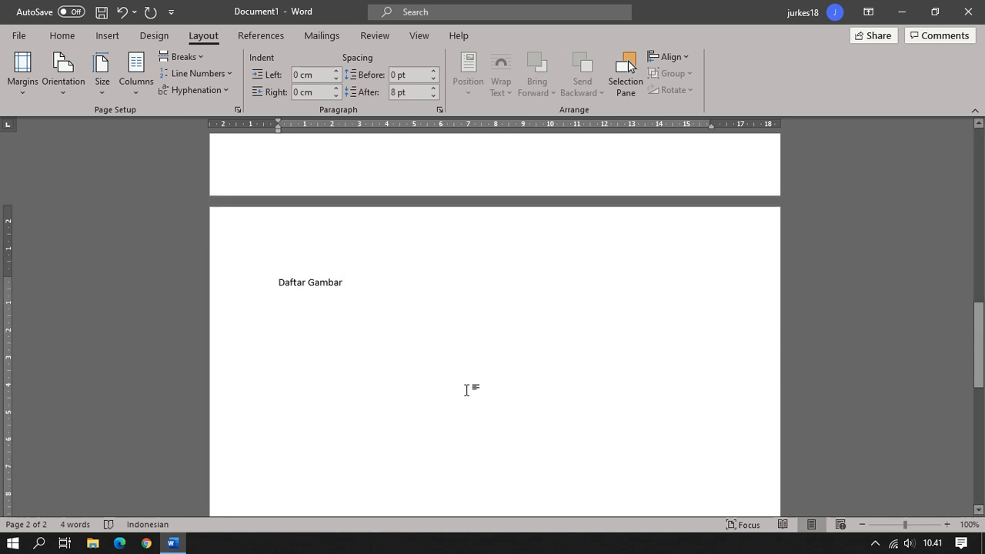
key("Return")
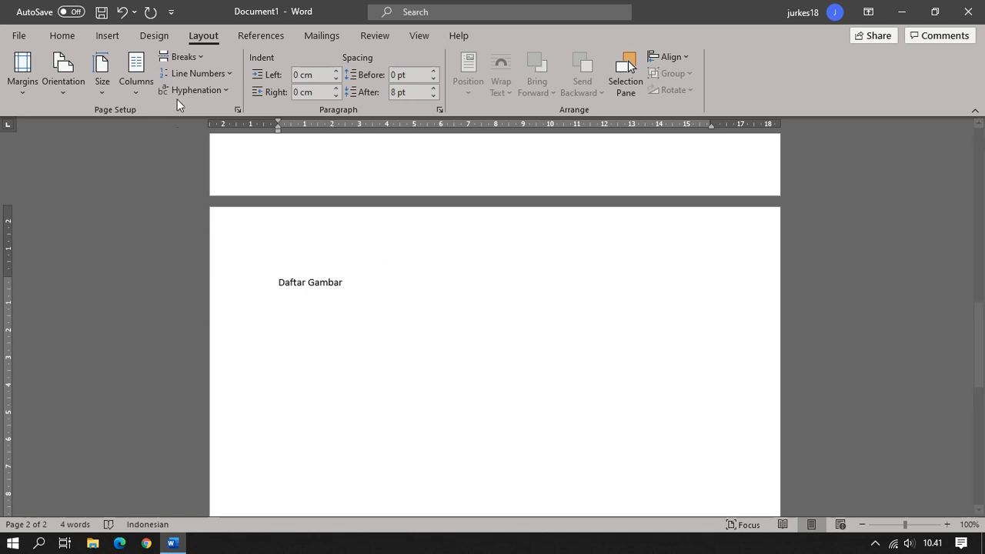
left_click(185, 64)
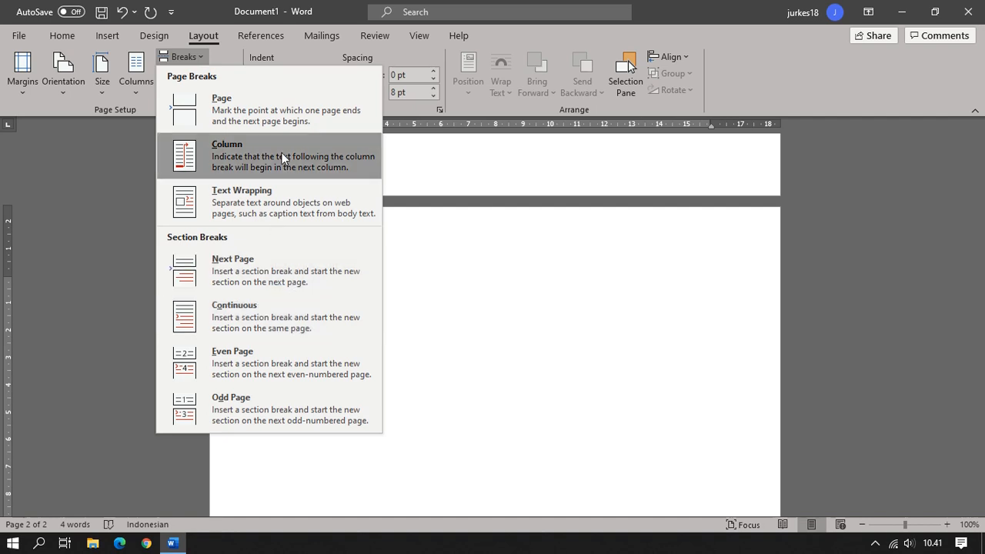
left_click(283, 109)
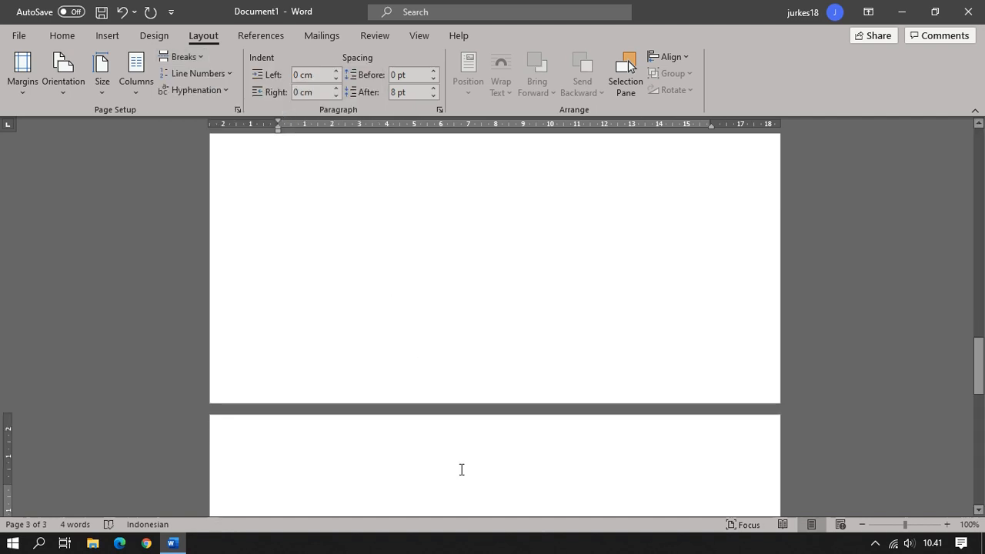
type("Halama")
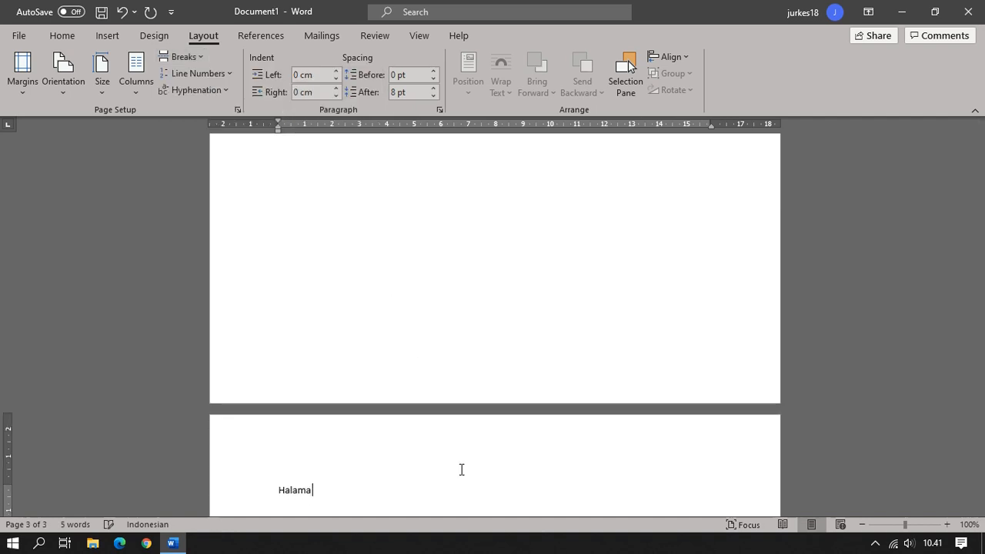
type("n")
key("BackSpace")
key("BackSpace")
key("BackSpace")
key("BackSpace")
key("BackSpace")
key("BackSpace")
key("BackSpace")
Step: Enter "Bab 1" on the third page, and "Bab II" on a new page following a page break
type("Bab 1")
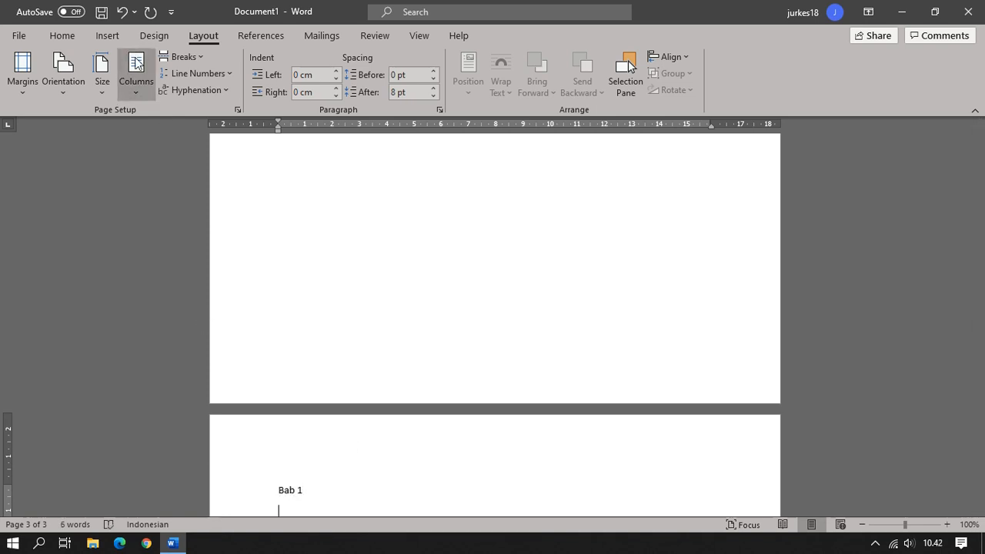
left_click(167, 59)
left_click(222, 118)
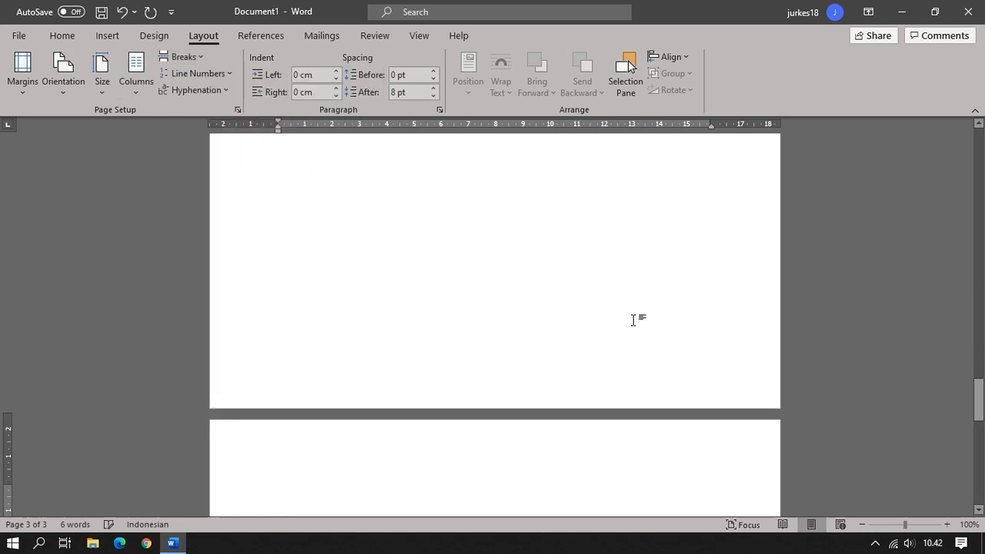
type("Bab ")
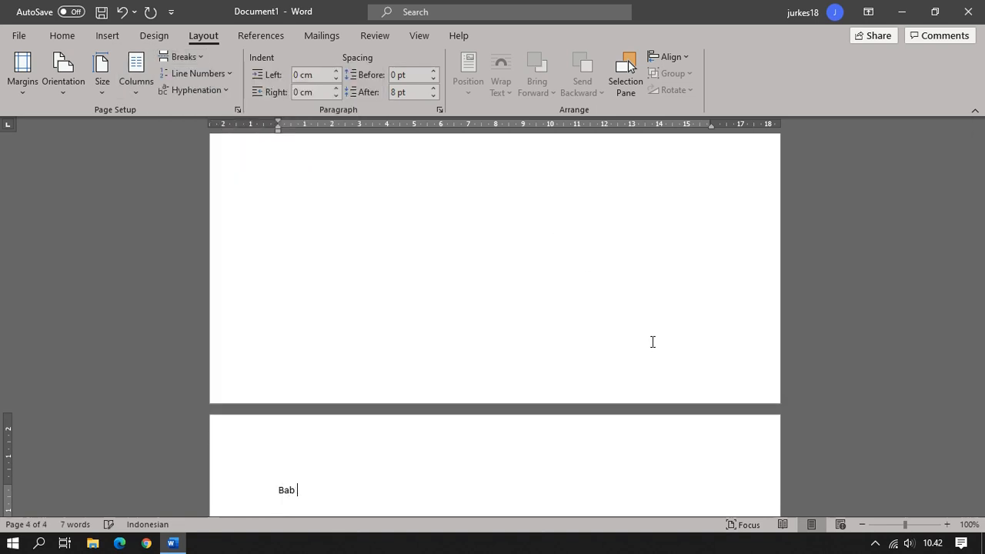
type("II")
Step: Review all pages of the document from the Daftar Isi page through the Bab II page
scroll(652, 341, "up", 10)
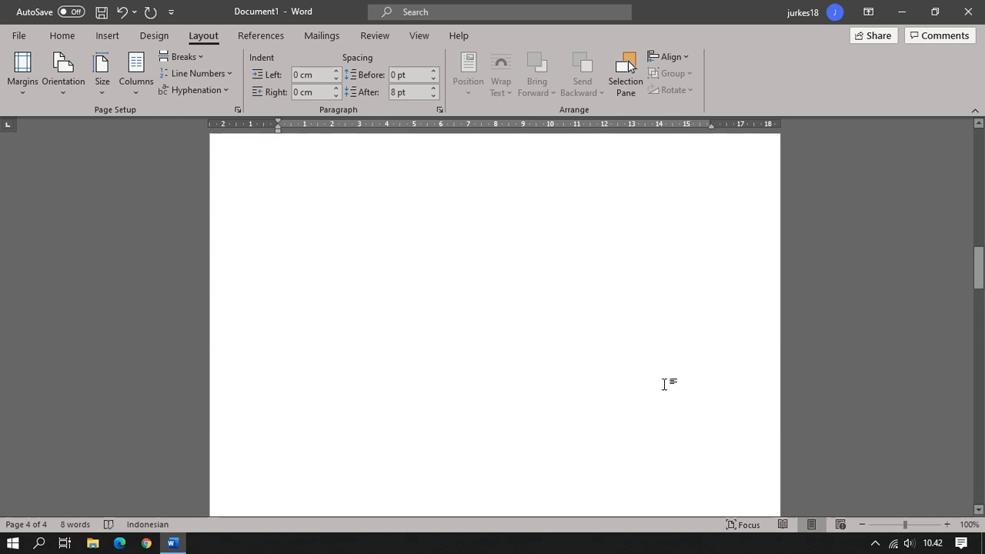
scroll(664, 384, "up", 8)
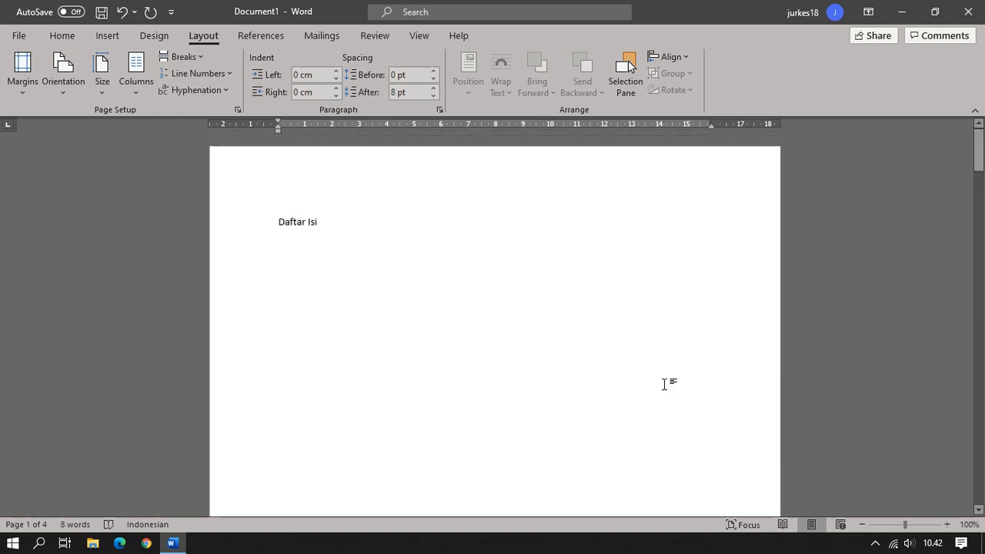
scroll(433, 380, "down", 3)
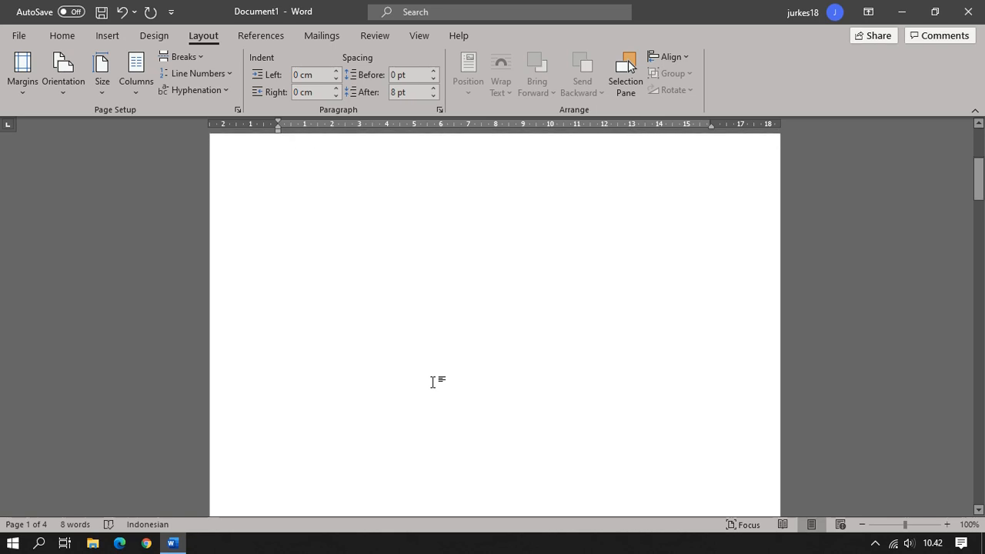
scroll(433, 380, "down", 8)
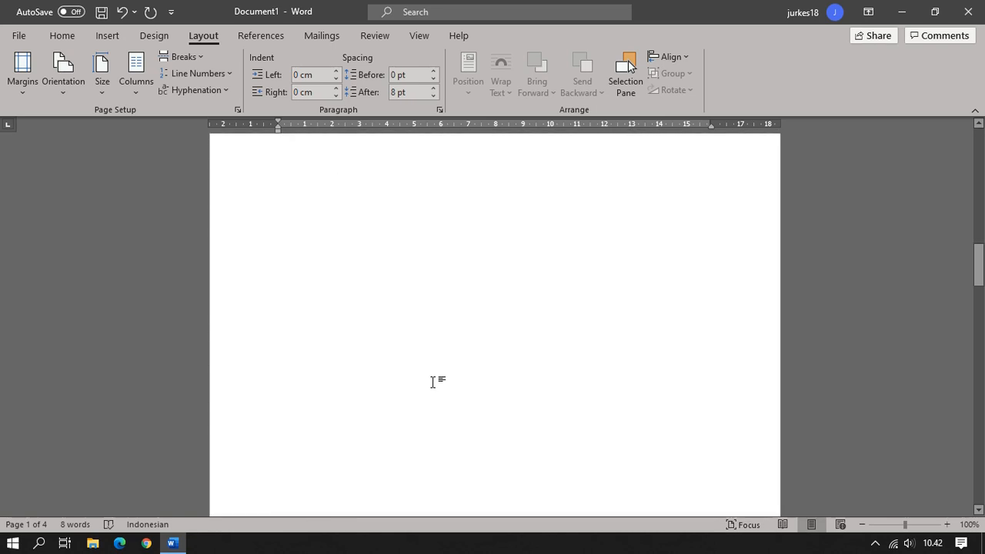
scroll(433, 380, "down", 10)
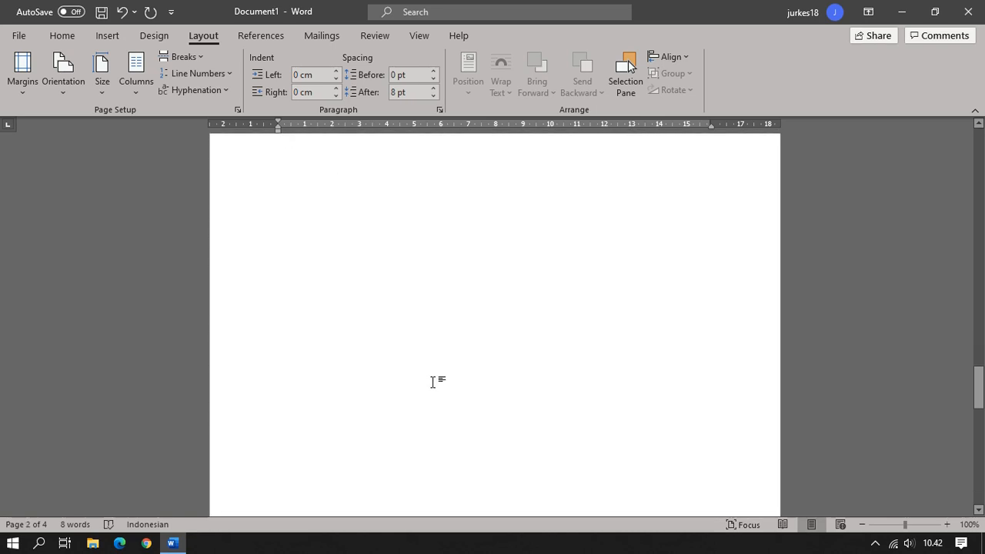
scroll(433, 380, "down", 10)
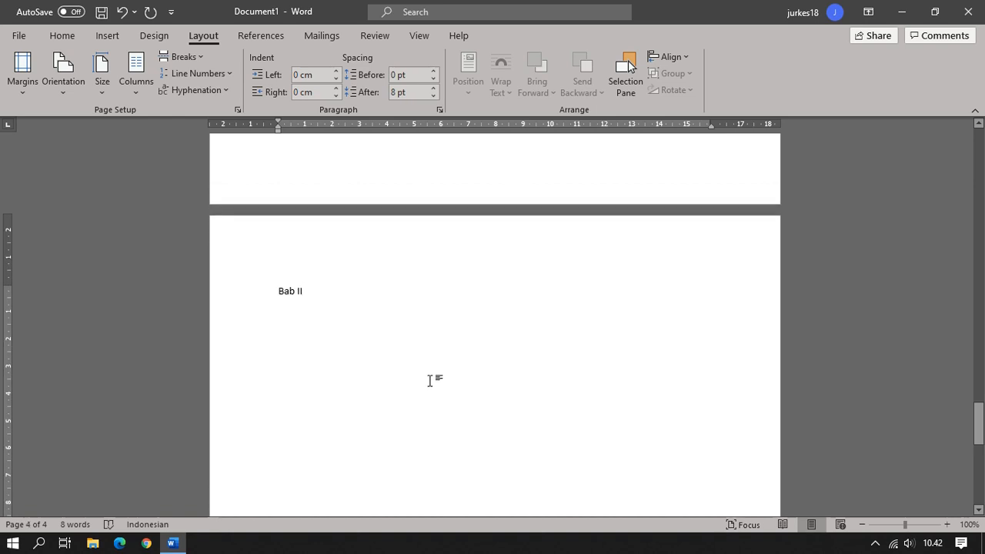
scroll(430, 380, "up", 18)
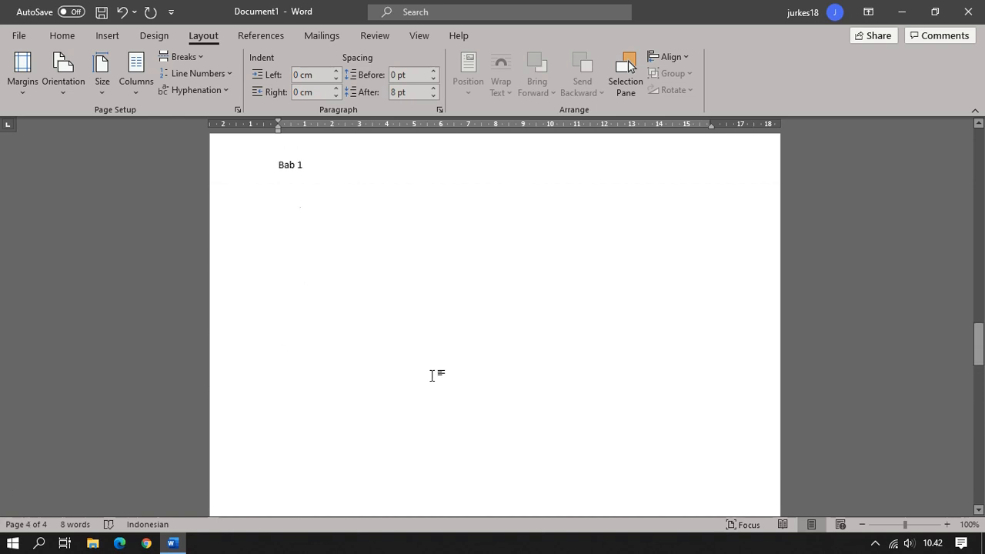
scroll(431, 374, "up", 10)
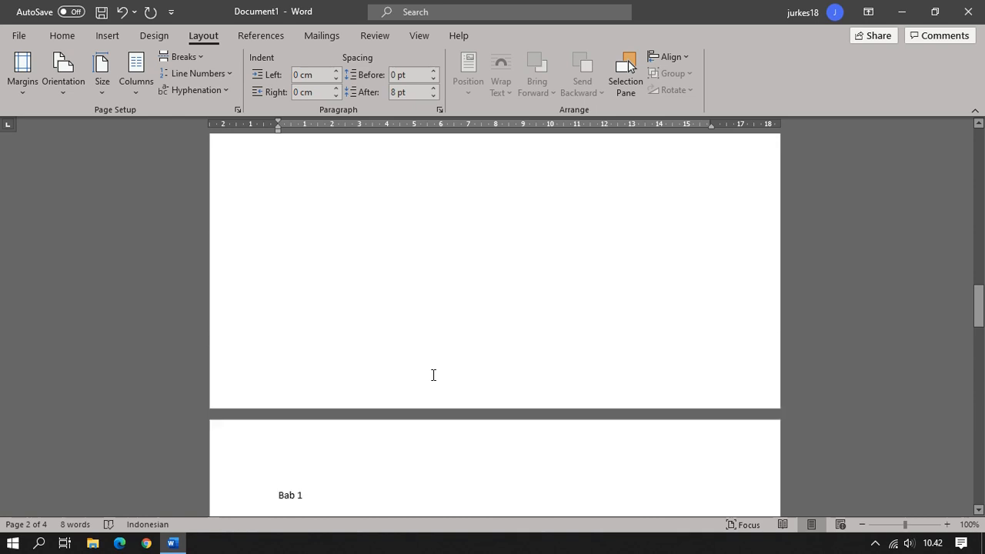
scroll(432, 375, "up", 12)
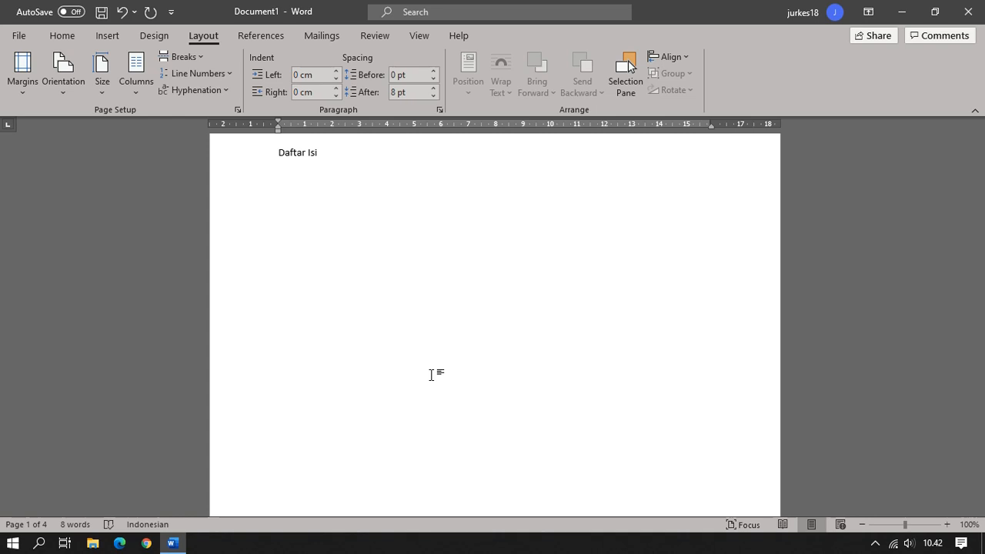
scroll(431, 375, "up", 2)
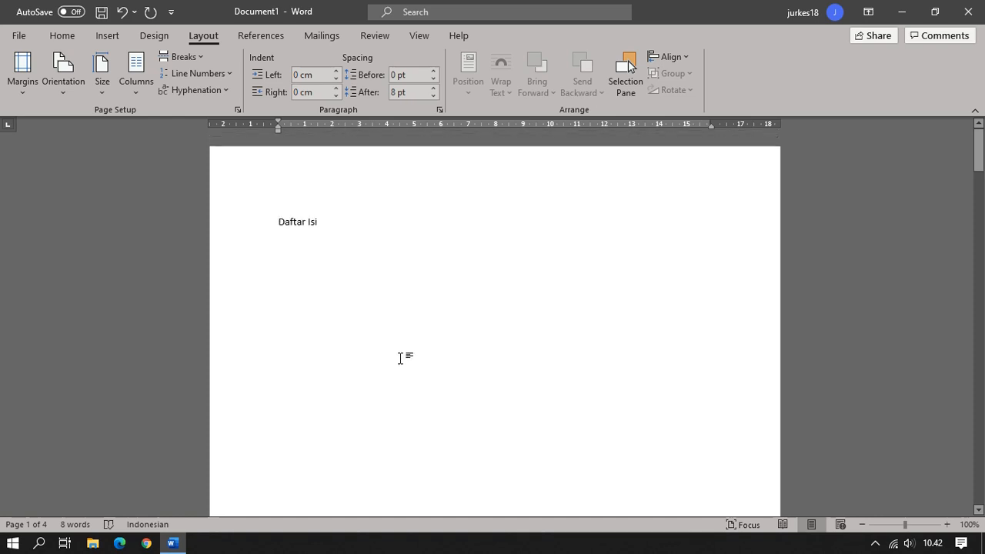
Step: Open header and footer editing, examine the header and footer areas across the pages, and return to the body text on the Daftar Gambar page
double_click(355, 187)
scroll(410, 348, "down", 6)
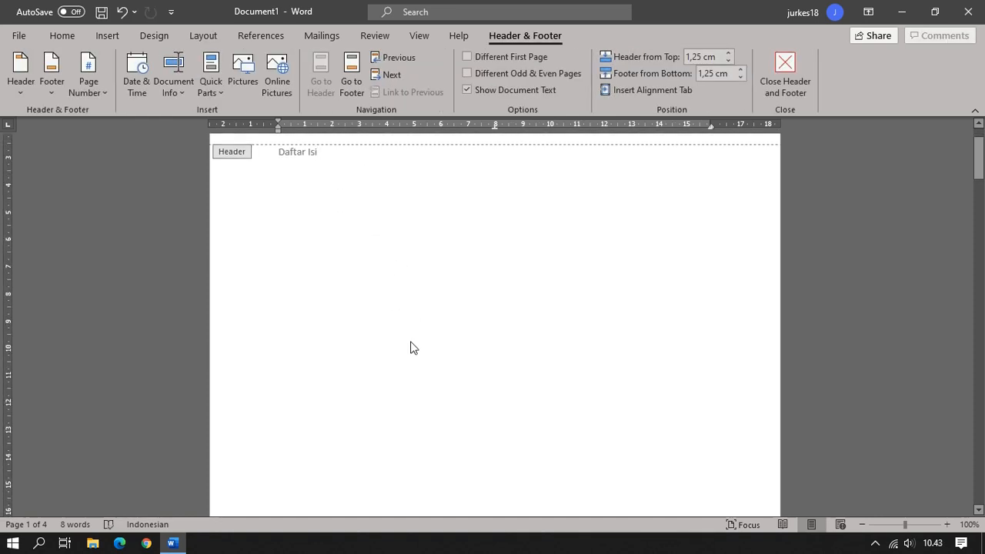
scroll(410, 347, "down", 8)
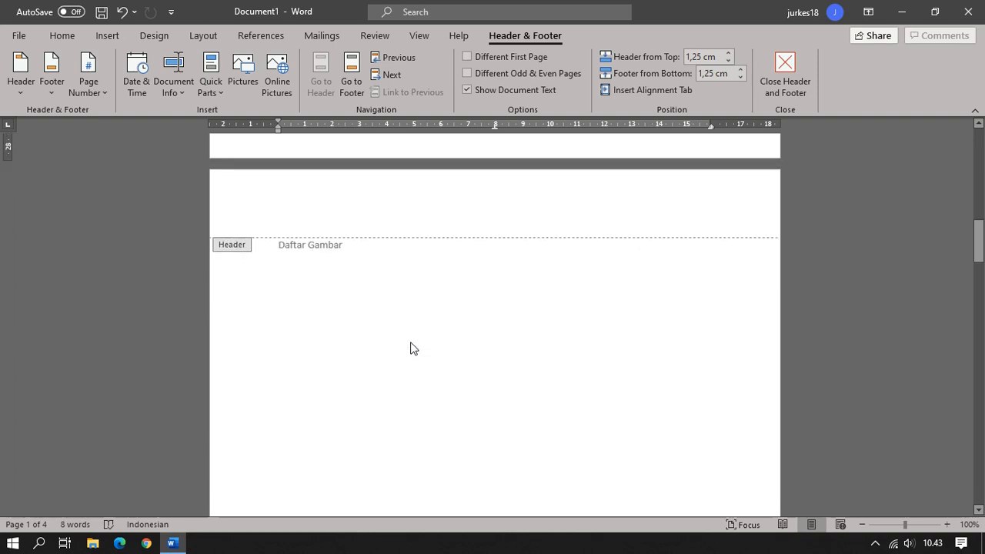
scroll(410, 348, "down", 10)
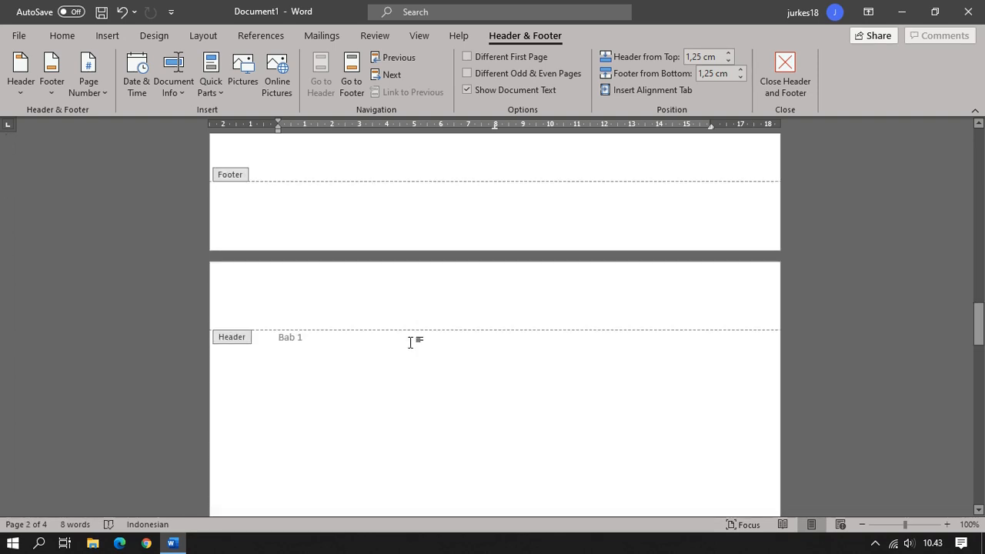
scroll(410, 343, "up", 10)
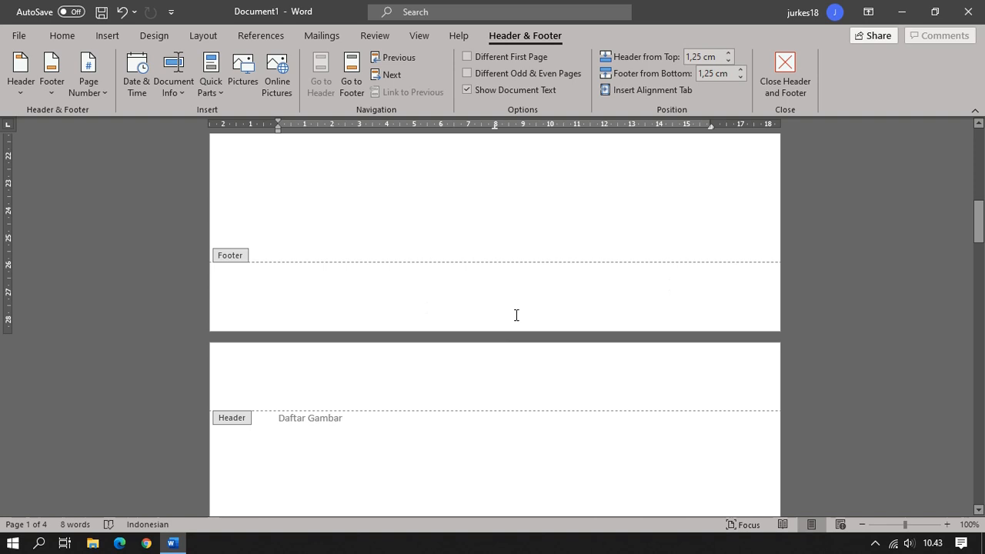
scroll(516, 316, "up", 4)
scroll(516, 321, "up", 1)
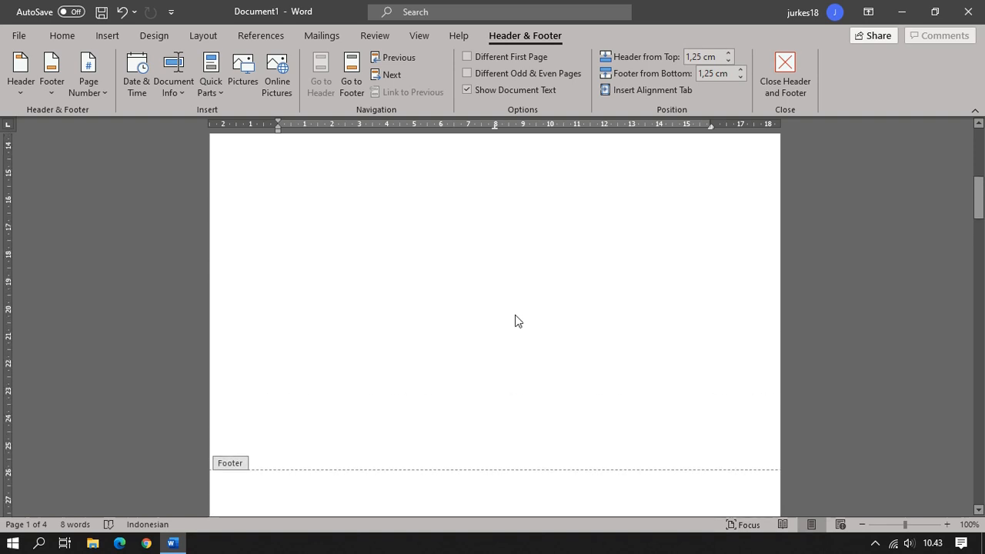
scroll(517, 321, "up", 10)
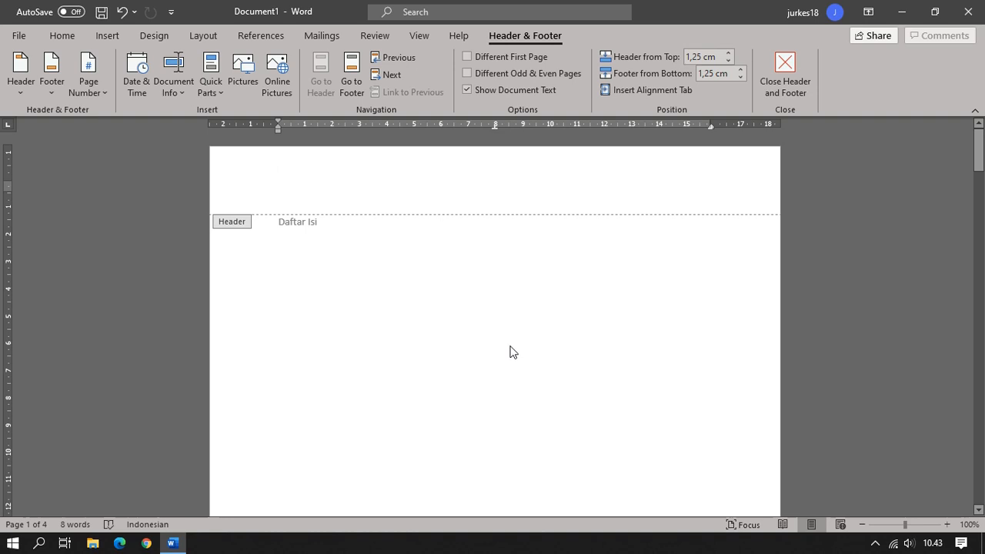
scroll(513, 352, "down", 3)
scroll(513, 352, "down", 12)
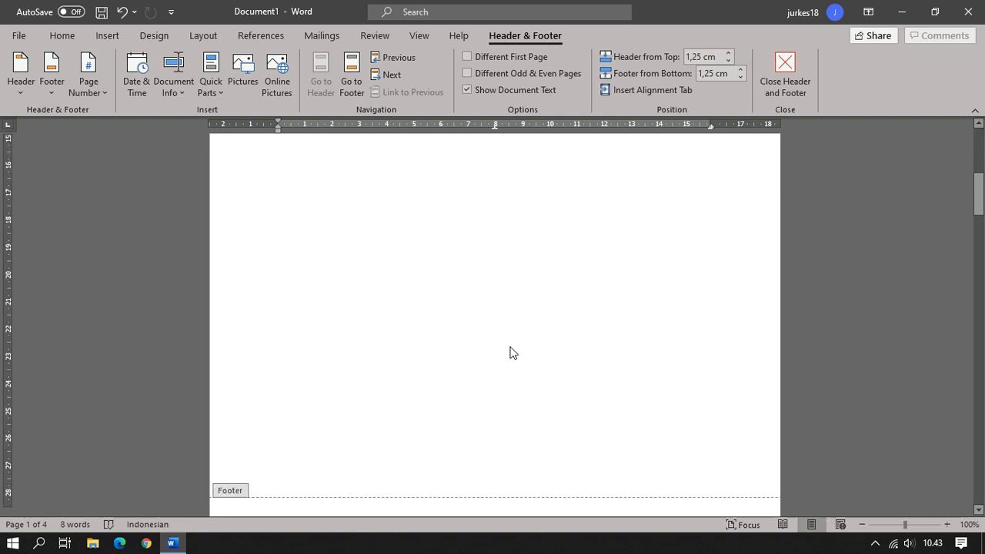
double_click(424, 436)
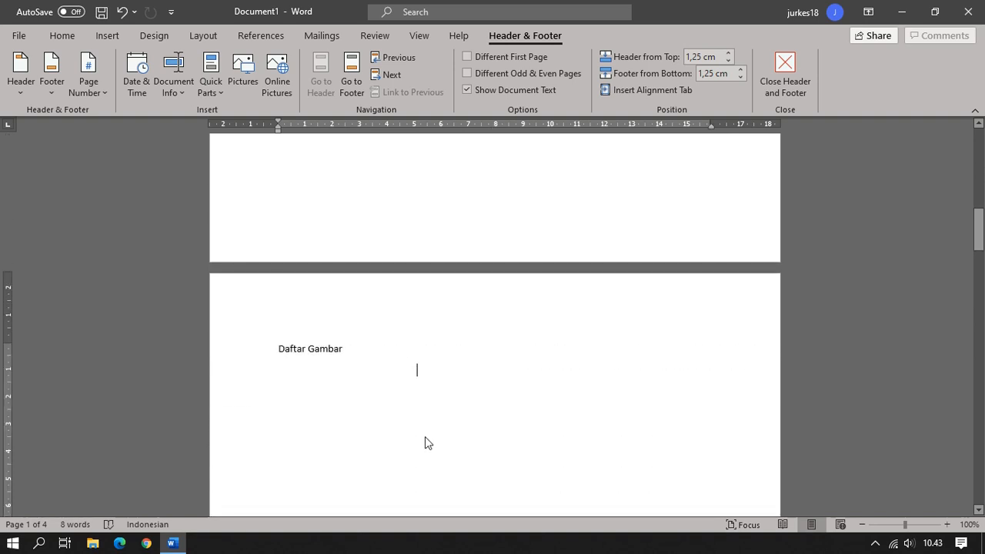
scroll(424, 435, "down", 2)
scroll(424, 434, "up", 3)
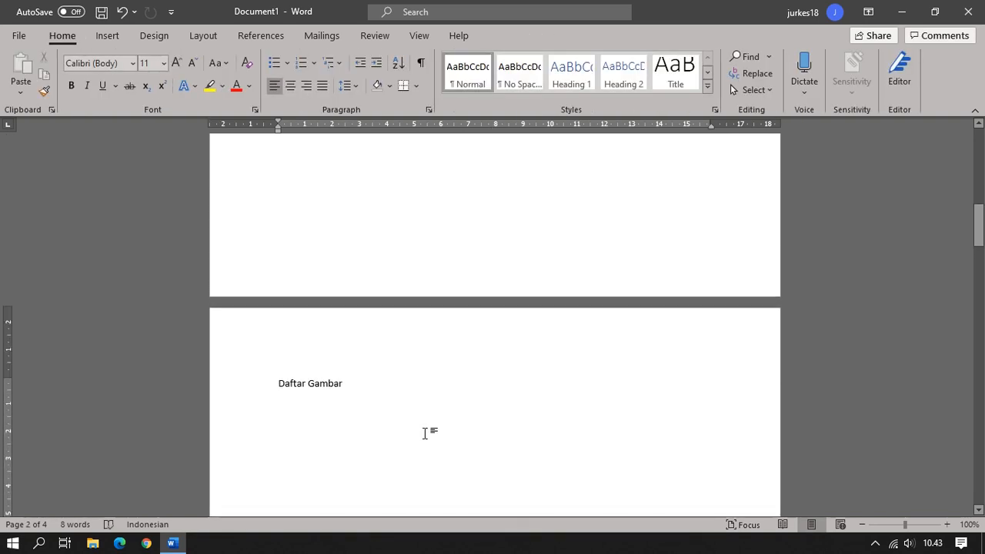
scroll(424, 433, "down", 4)
scroll(424, 433, "up", 3)
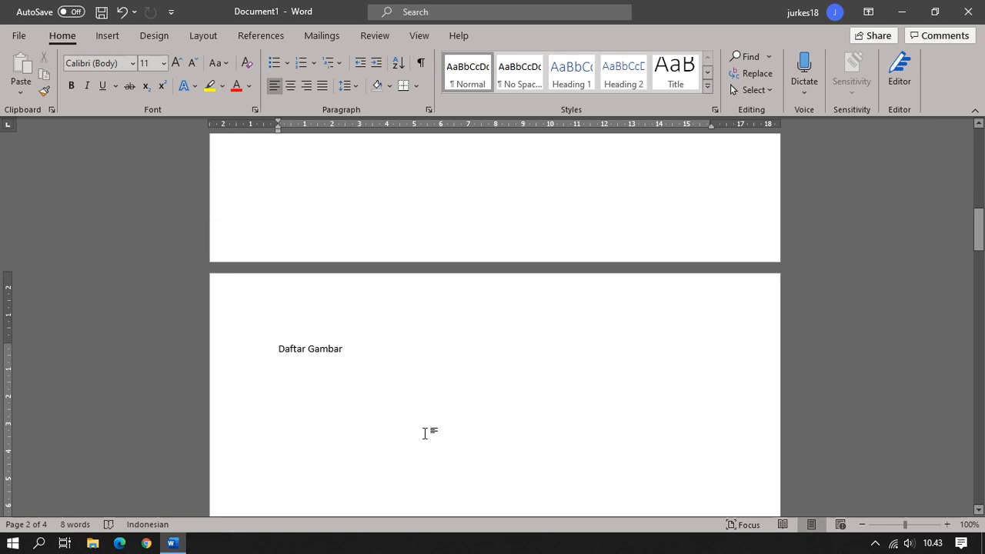
Step: Review the document pages around Daftar Gambar, Bab 1 and Bab II to see where the sections should be divided
scroll(424, 434, "up", 15)
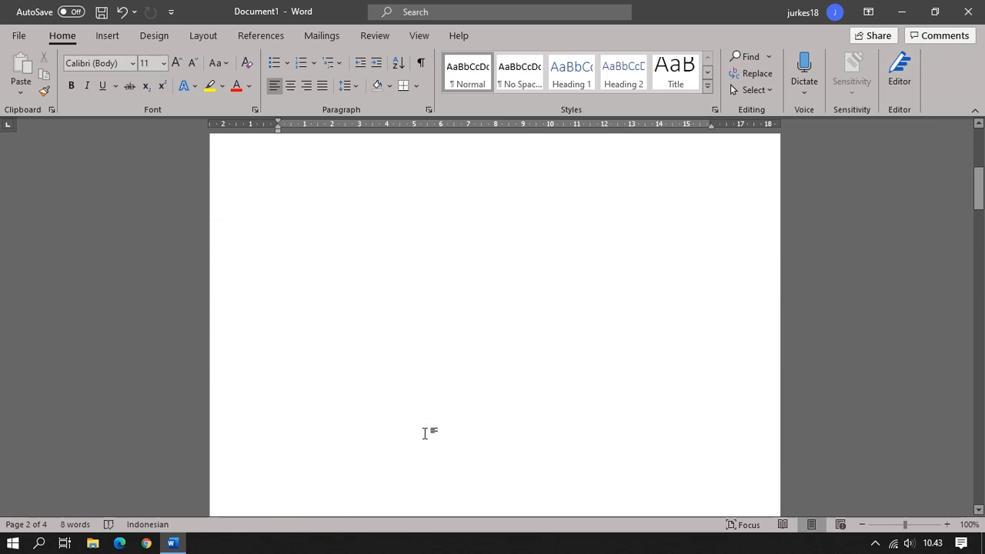
scroll(424, 433, "down", 18)
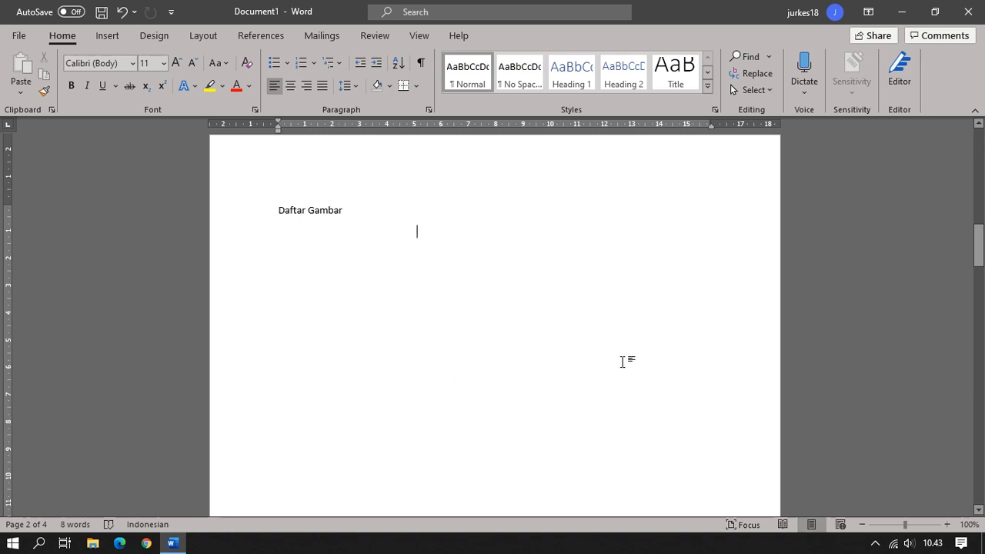
scroll(621, 405, "down", 8)
scroll(622, 406, "down", 12)
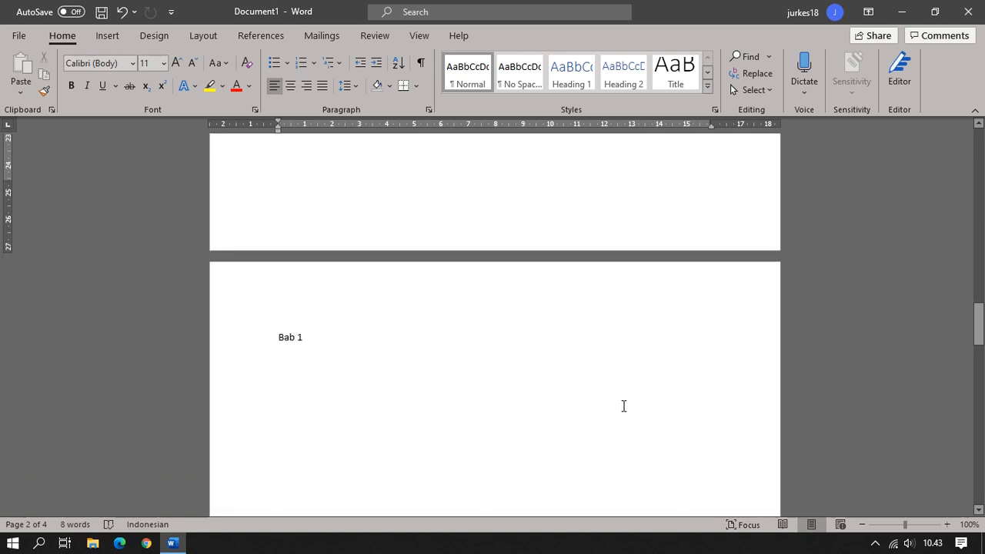
scroll(623, 406, "down", 10)
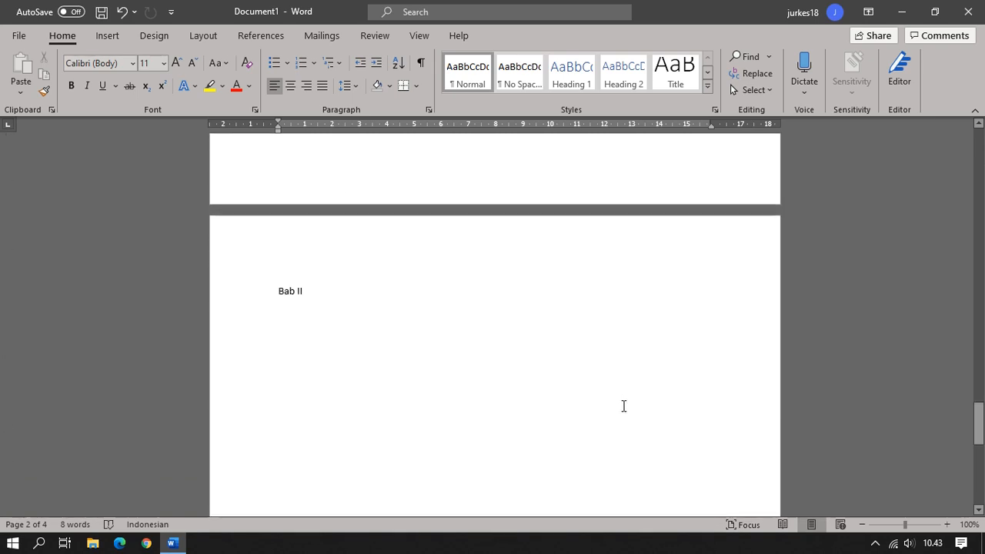
scroll(623, 405, "up", 10)
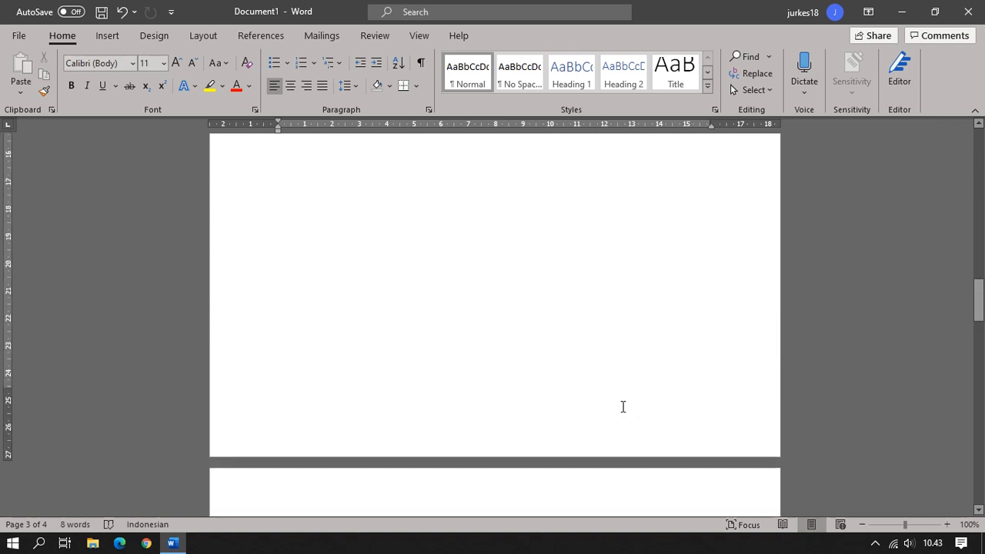
scroll(454, 374, "up", 3)
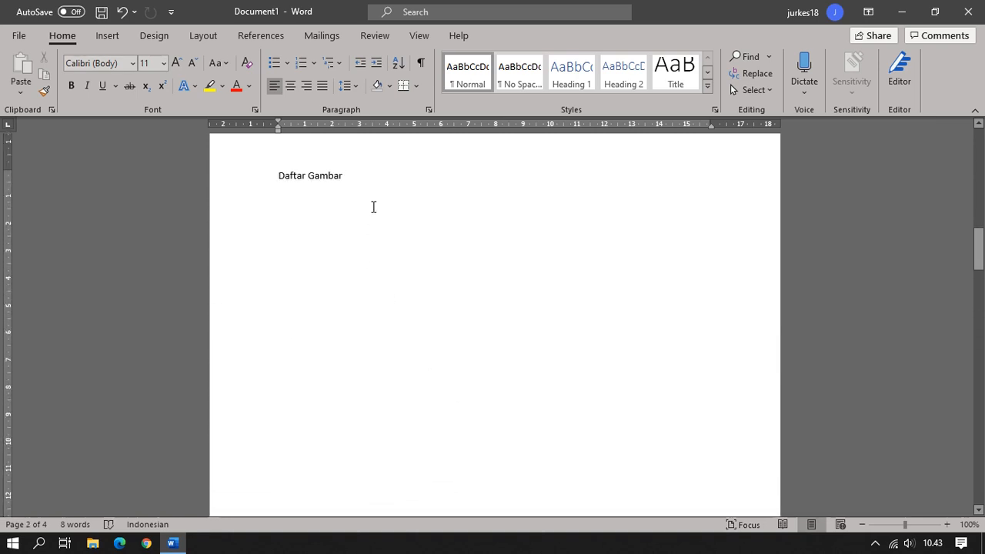
Step: Replace the page break before "Bab 1" with a Next Page section break
left_click(367, 178)
scroll(340, 253, "down", 15)
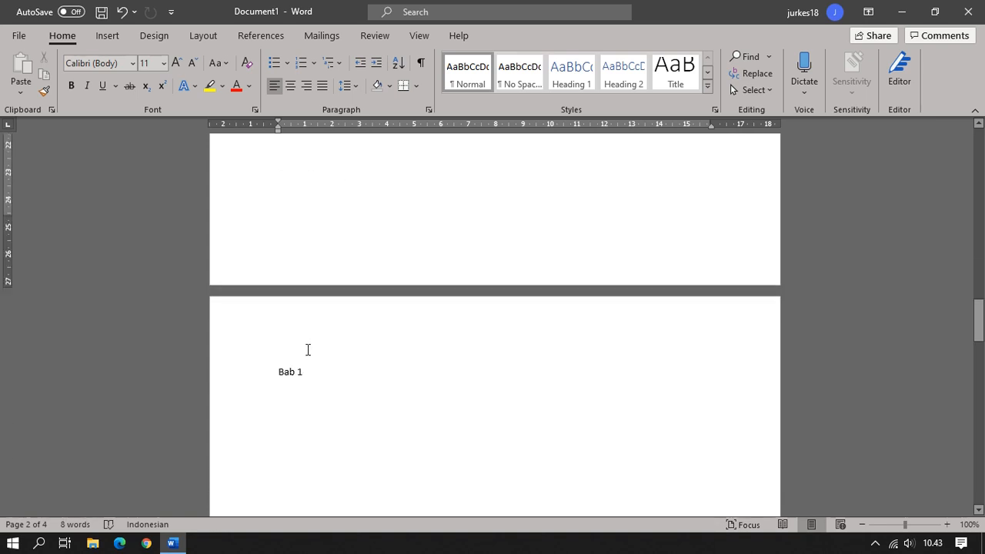
left_click(275, 371)
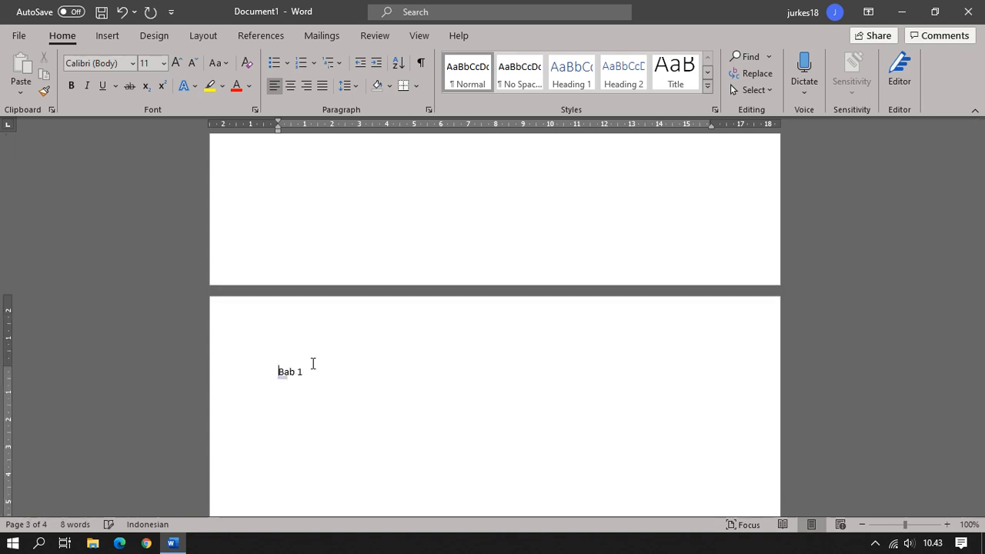
key("BackSpace")
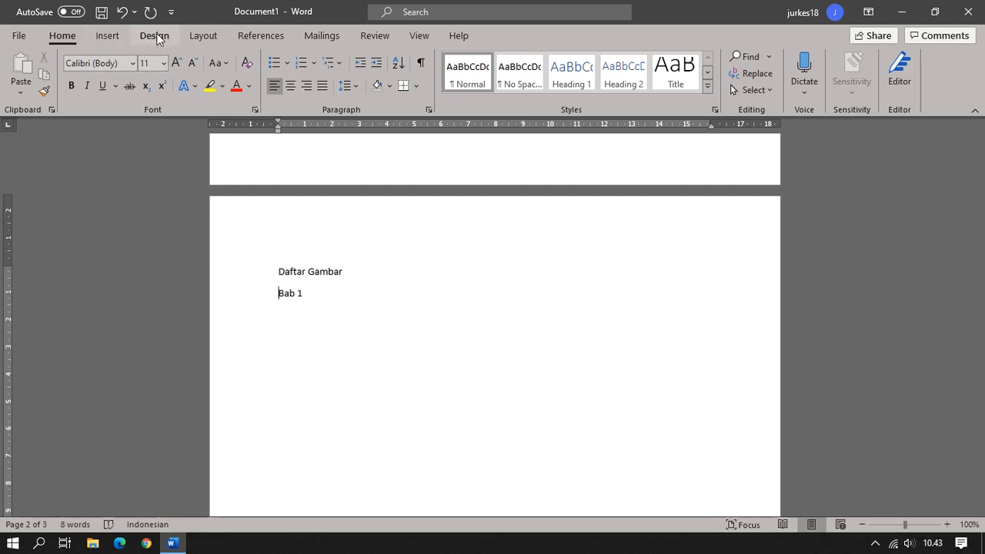
left_click(199, 36)
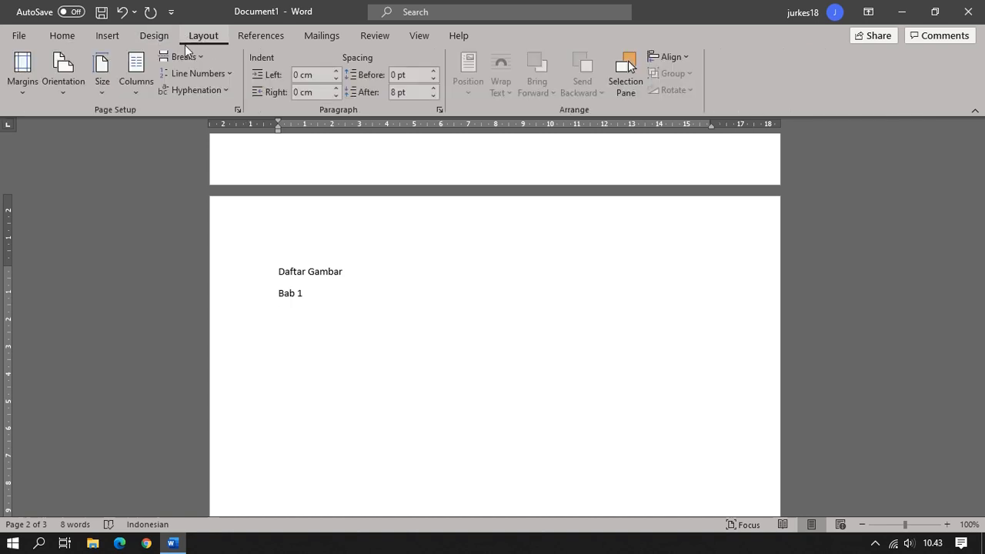
left_click(197, 57)
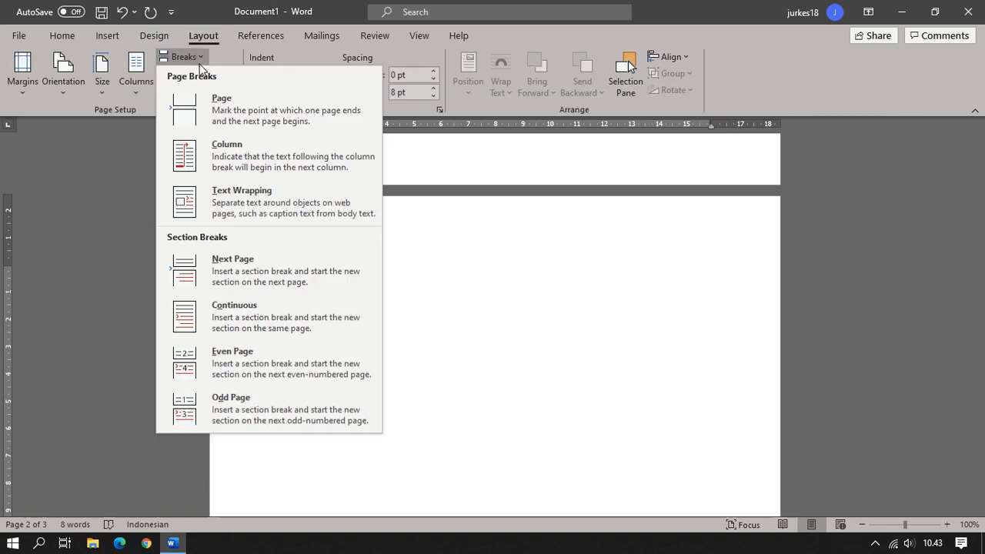
left_click(247, 283)
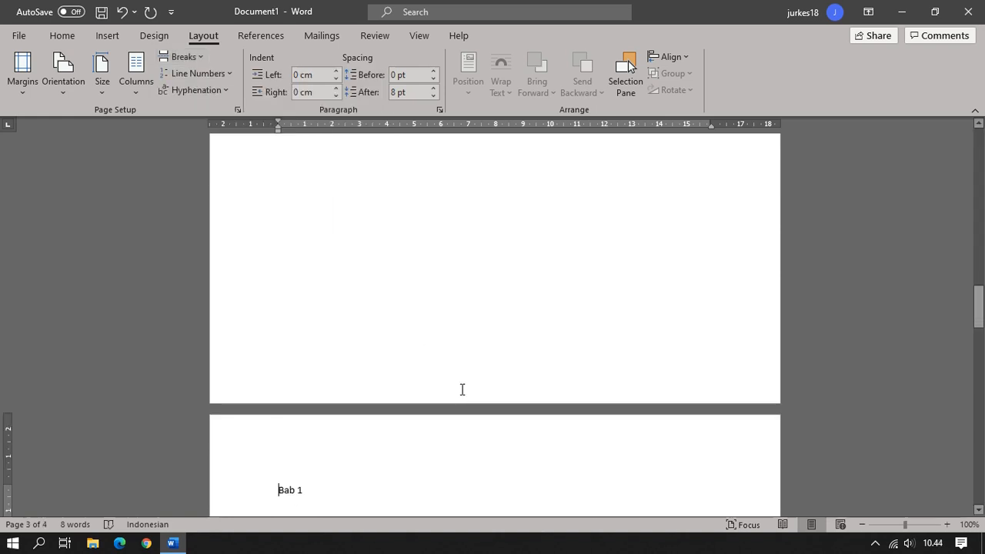
Step: Open header and footer editing, examine the section labels from Daftar Isi to Bab 1, and return to the body text below "Bab 1"
double_click(372, 458)
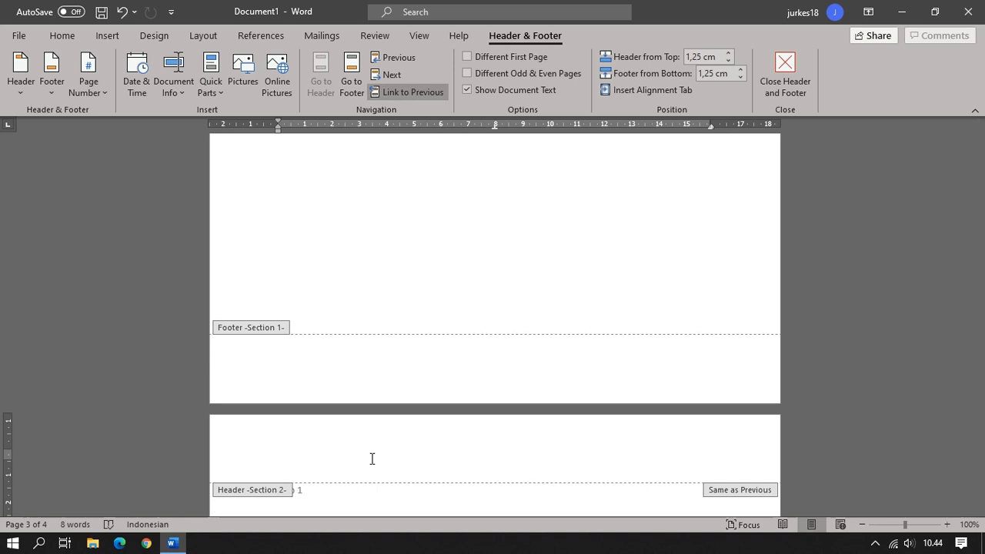
scroll(370, 462, "up", 10)
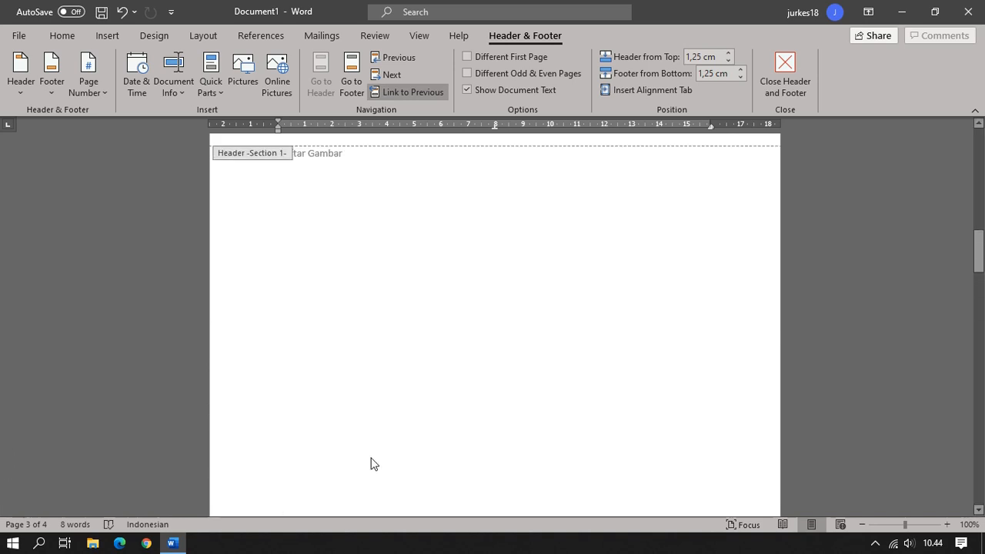
scroll(370, 461, "up", 10)
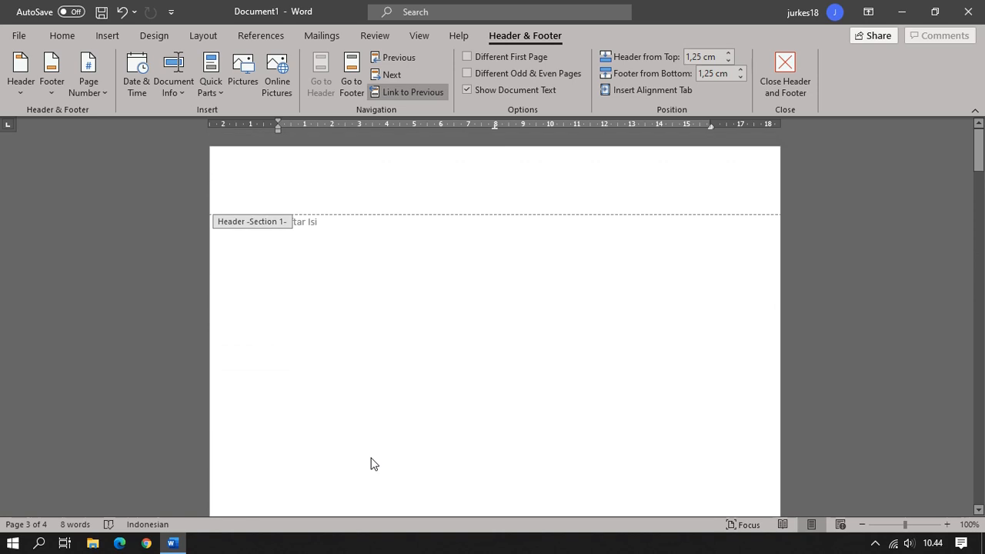
scroll(370, 462, "down", 15)
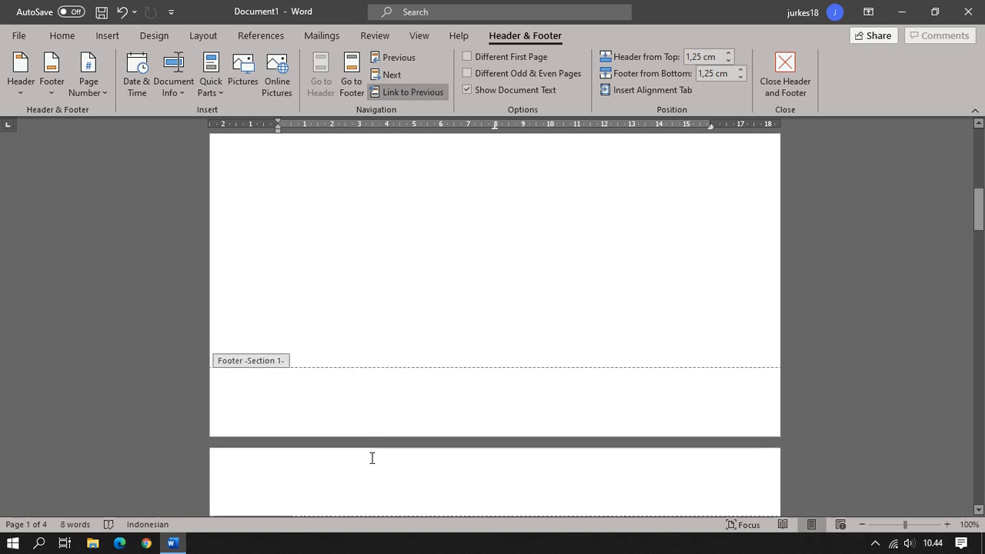
scroll(371, 463, "down", 15)
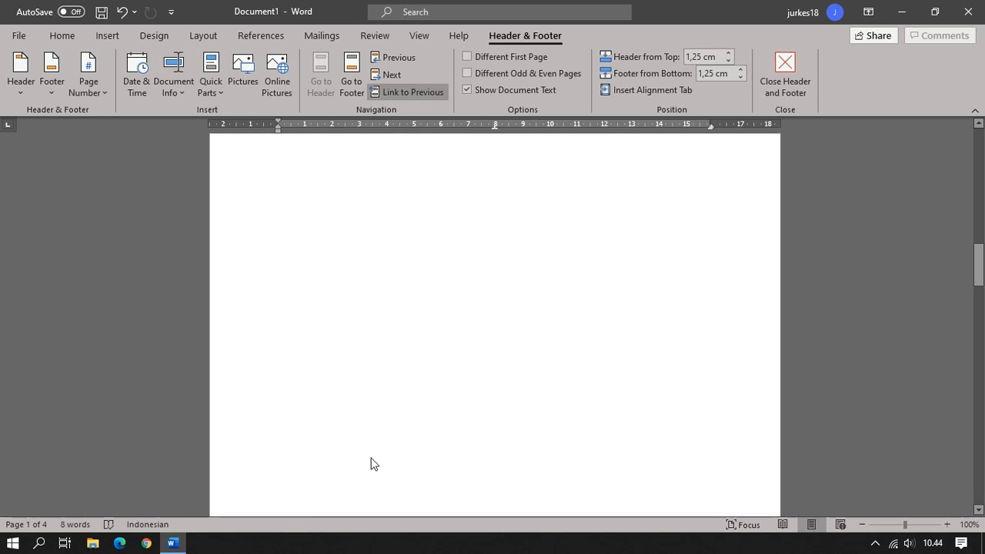
scroll(370, 463, "down", 3)
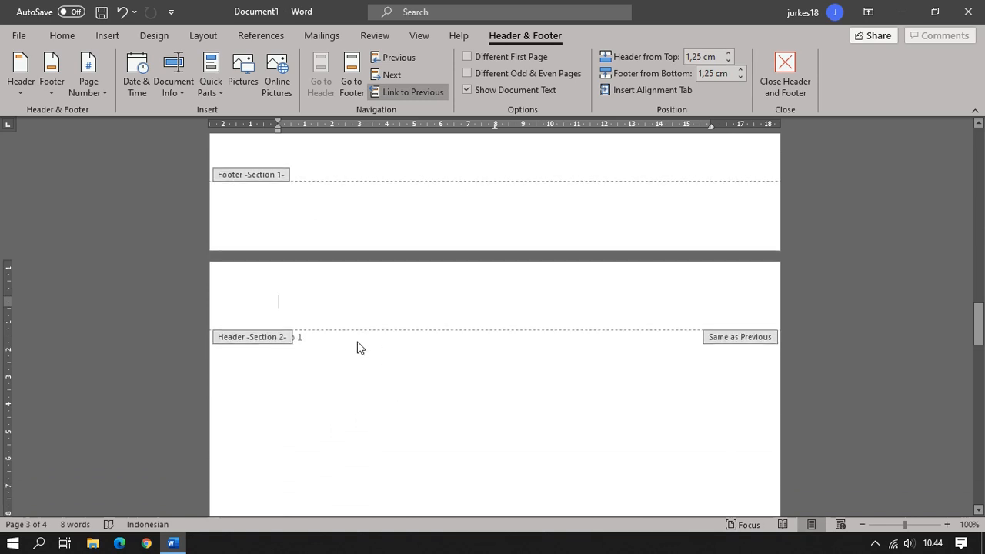
double_click(295, 399)
Step: Examine the available page and section break types, including Next Page, without inserting one
left_click(152, 40)
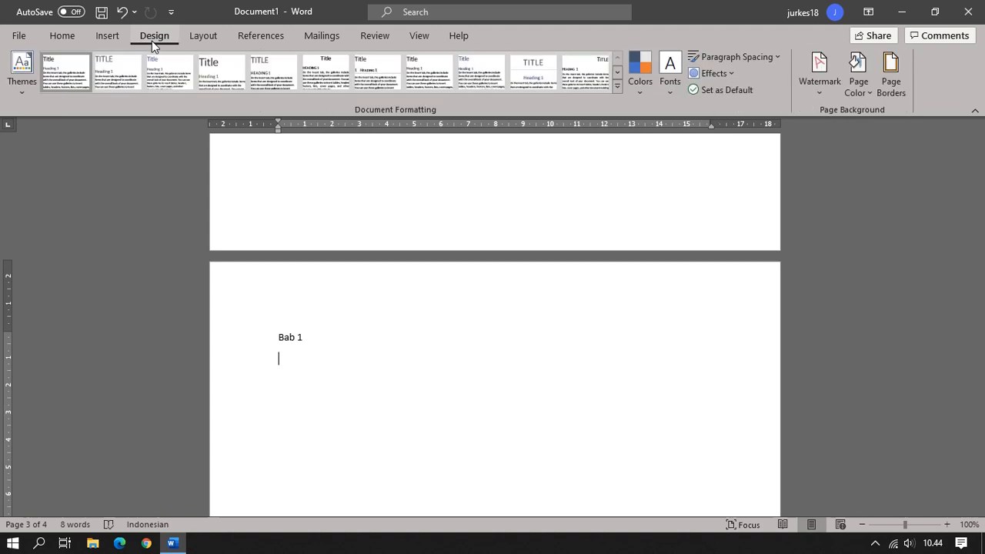
left_click(194, 37)
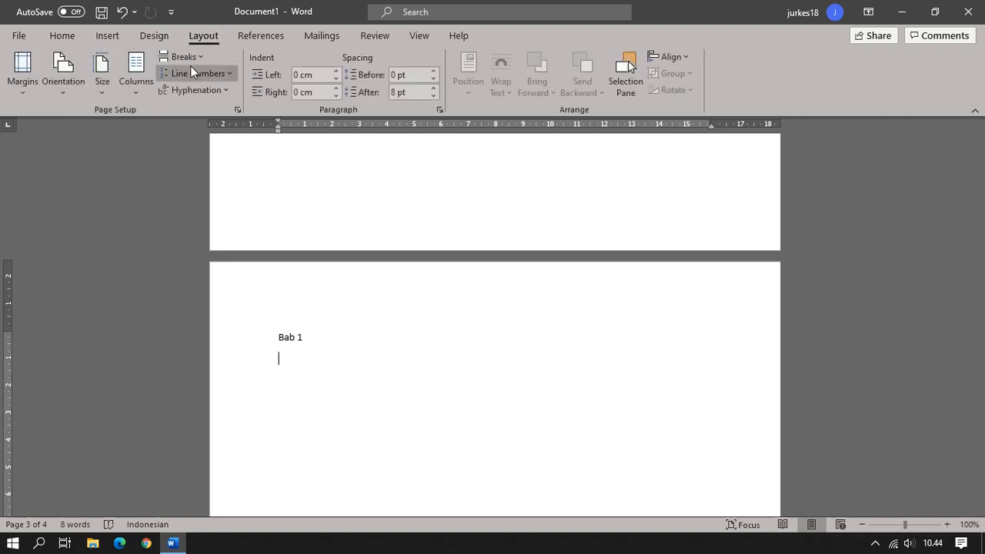
left_click(197, 60)
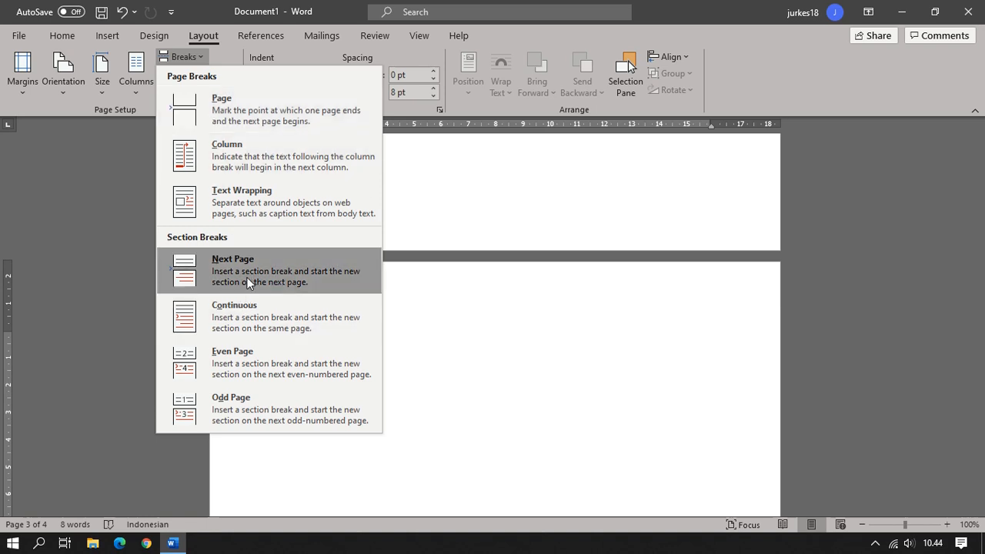
left_click(584, 375)
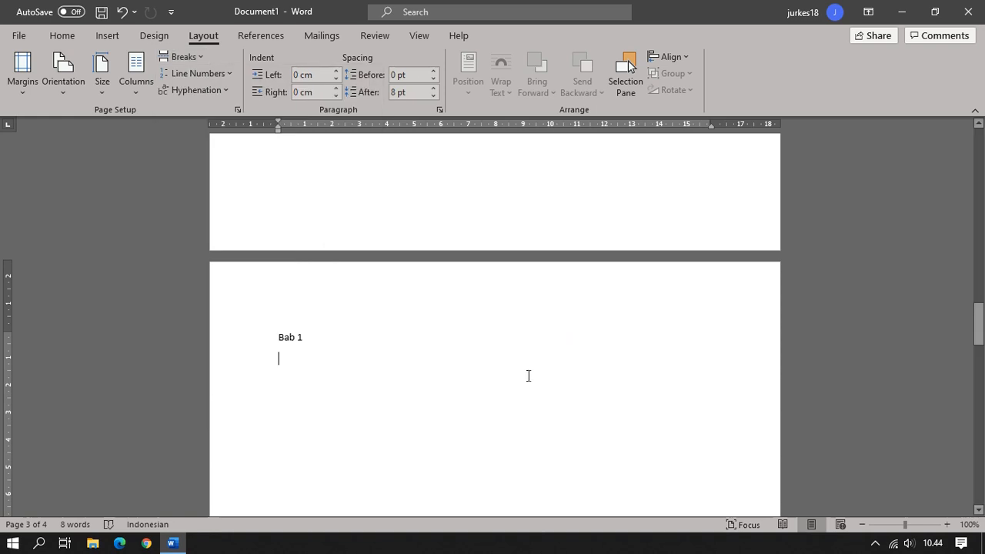
Step: Reopen header and footer editing and unlink the Section 2 header on the Bab 1 page from the previous section
scroll(366, 343, "up", 4)
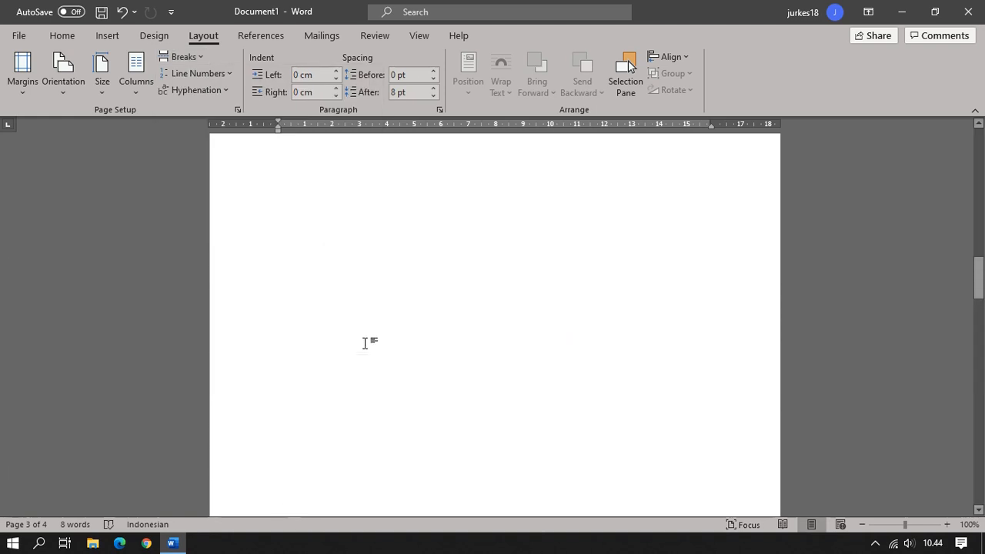
scroll(365, 343, "down", 5)
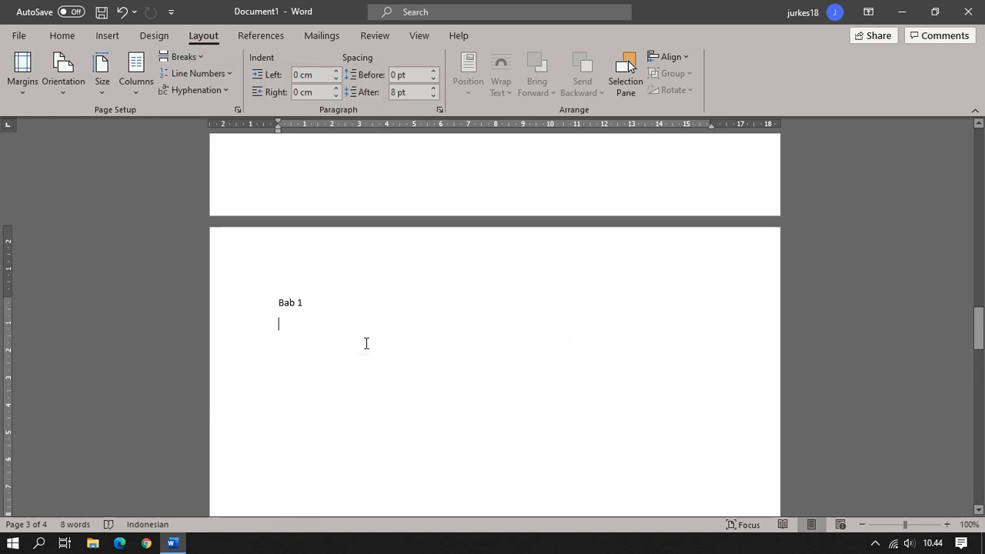
scroll(365, 343, "up", 15)
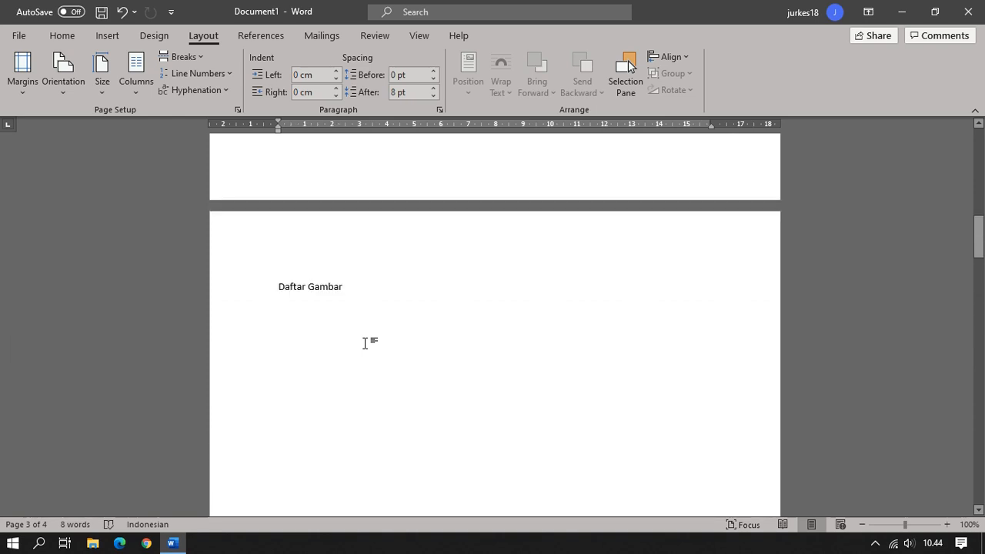
double_click(377, 323)
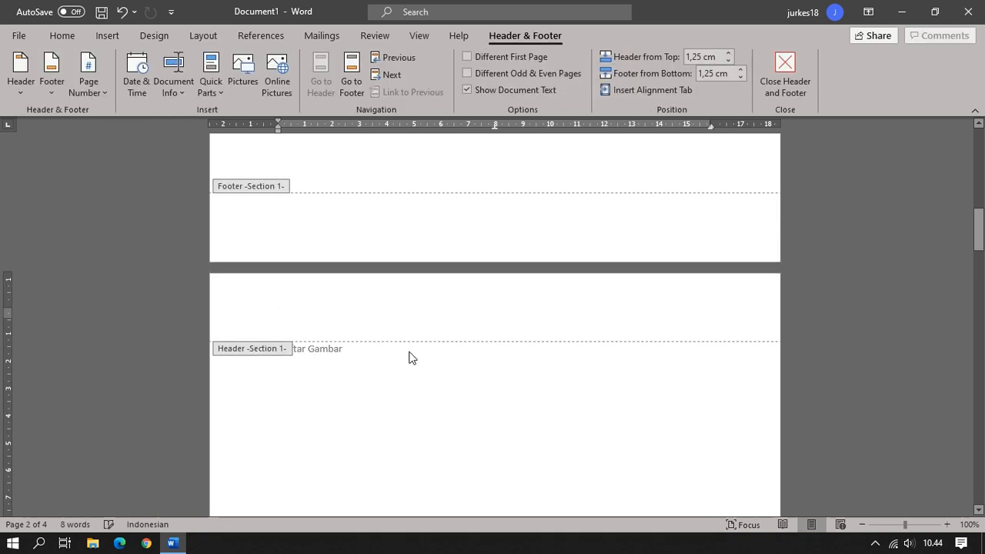
scroll(410, 357, "down", 15)
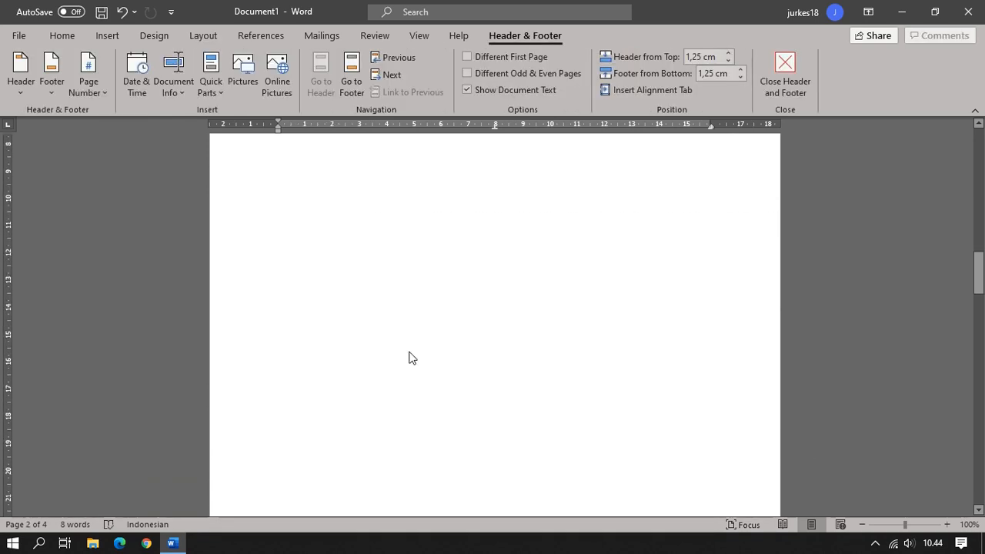
scroll(410, 354, "down", 3)
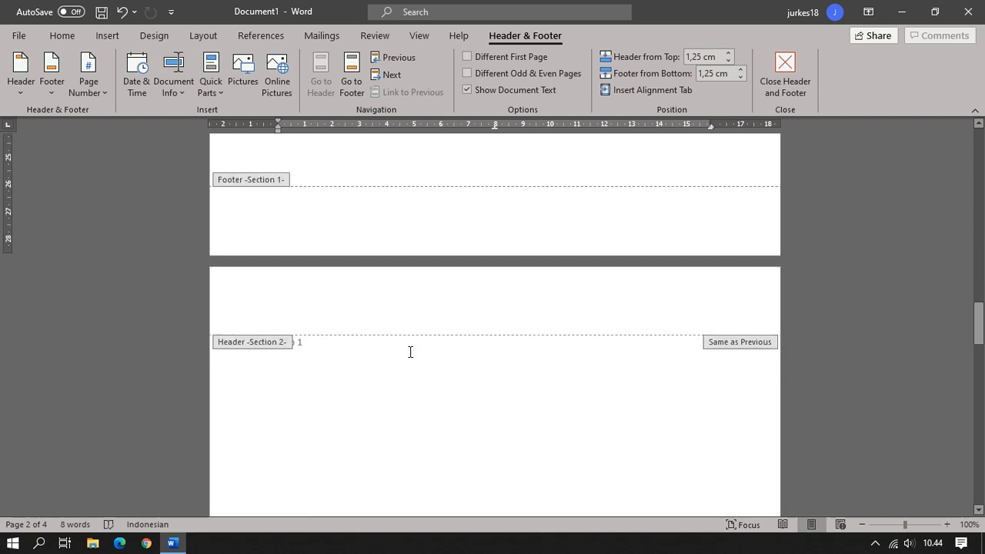
left_click(483, 310)
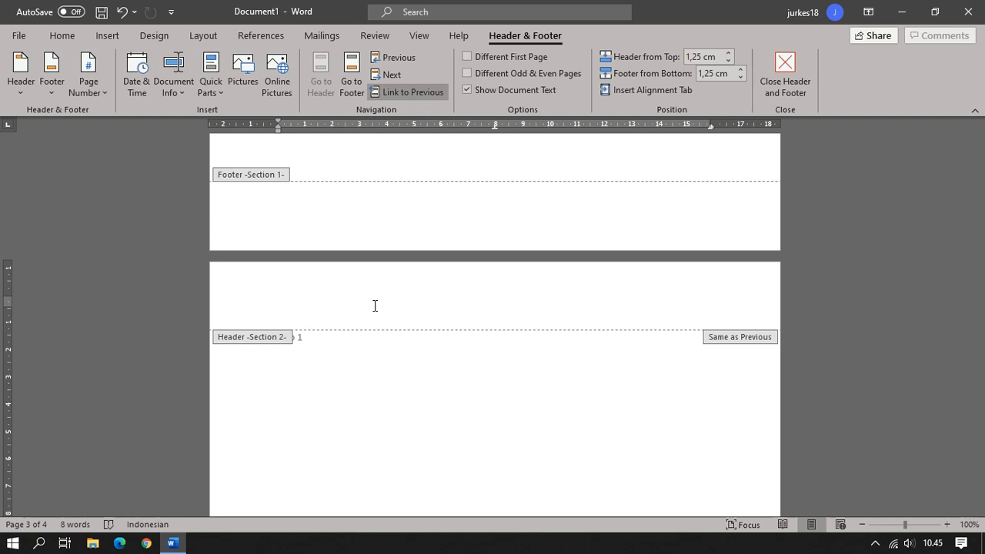
left_click(414, 93)
Step: Unlink the Section 2 footer on the Bab 1 page from the previous section
scroll(425, 392, "down", 10)
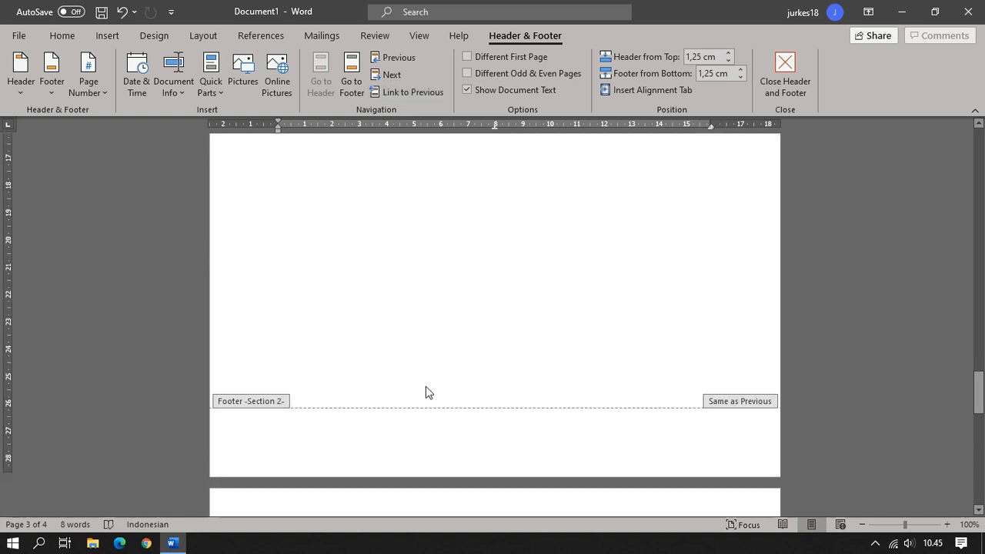
left_click(415, 307)
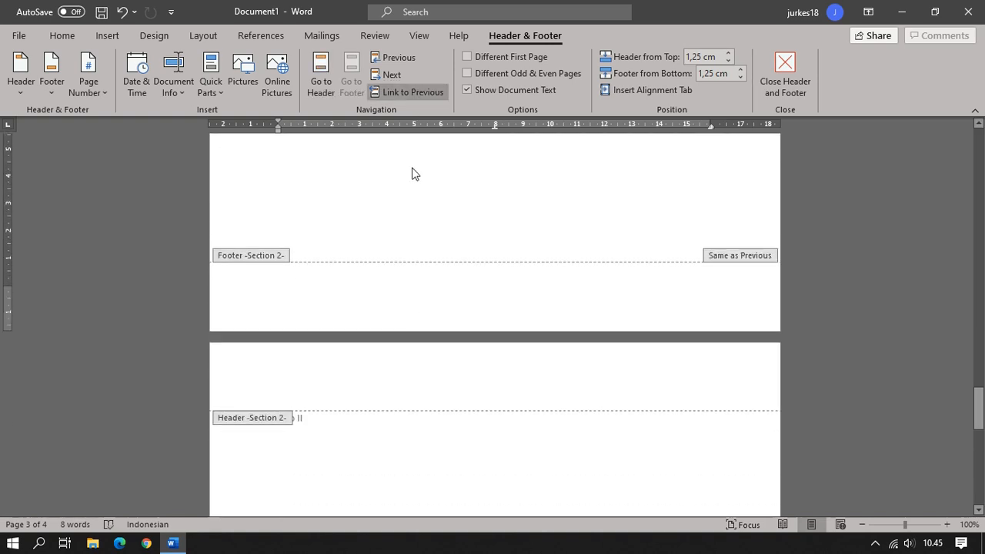
left_click(425, 92)
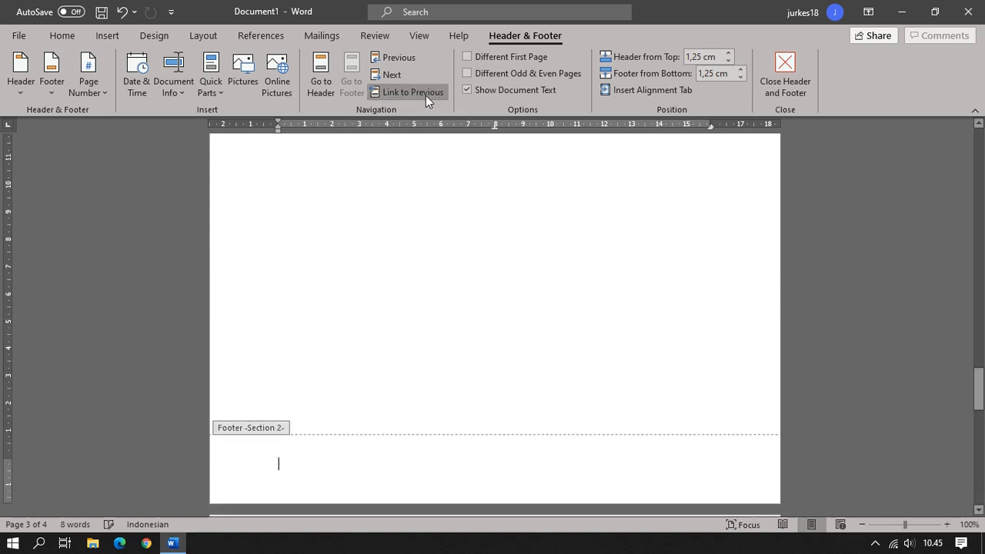
Step: Check the link status of the Section 2 header and footer on the Bab 1 page
scroll(439, 308, "up", 6)
scroll(438, 325, "up", 3)
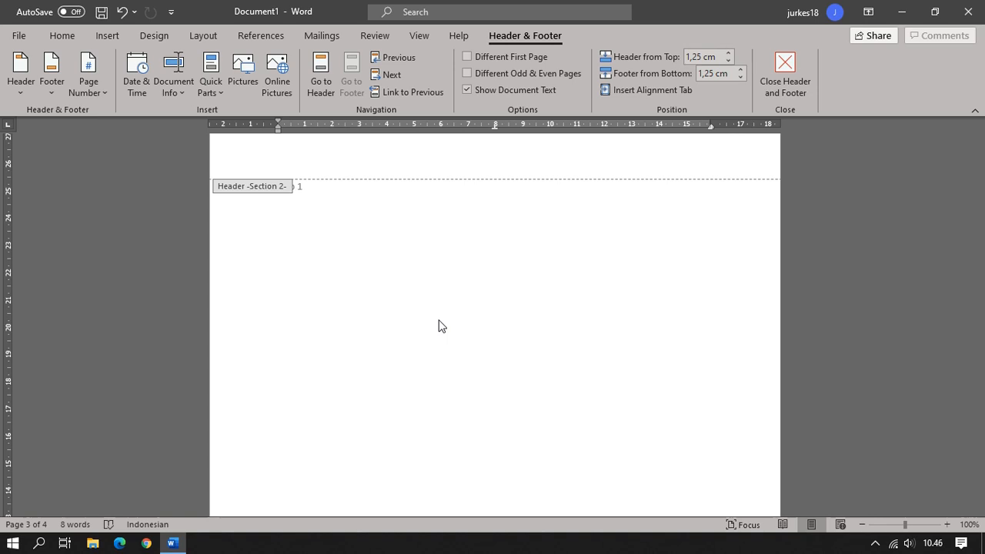
scroll(505, 372, "down", 10)
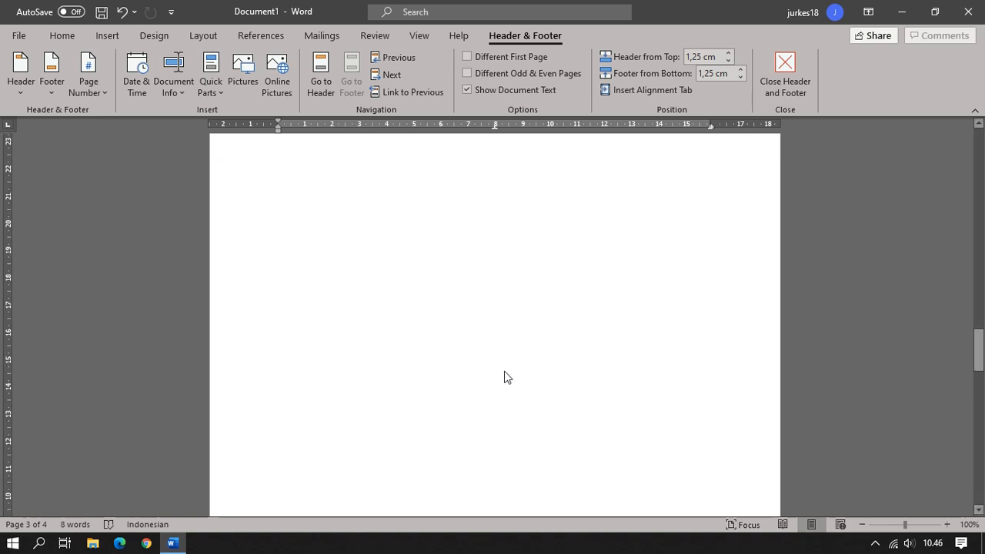
scroll(504, 377, "down", 1)
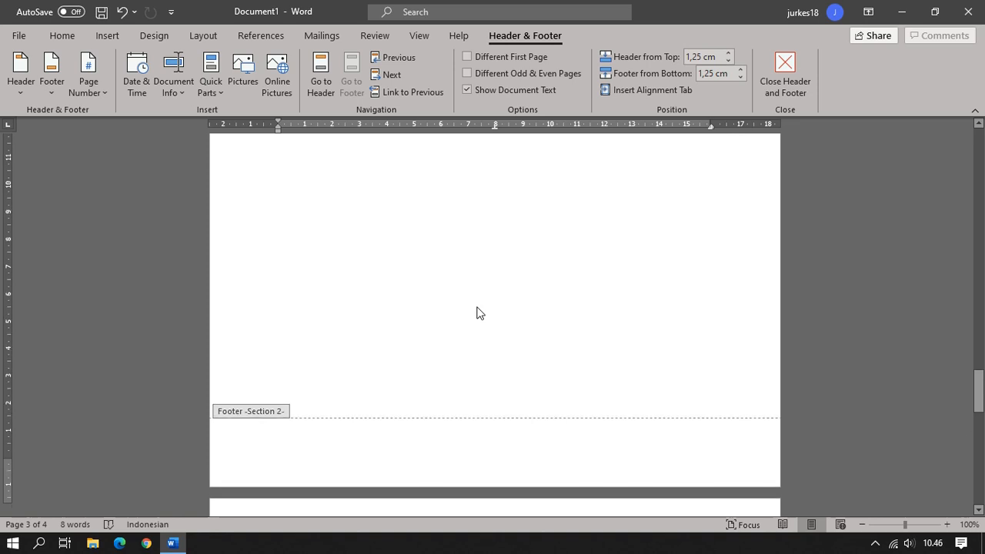
Step: Insert a Plain Number 2 page number at the bottom of the page in the Section 2 footer
left_click(97, 92)
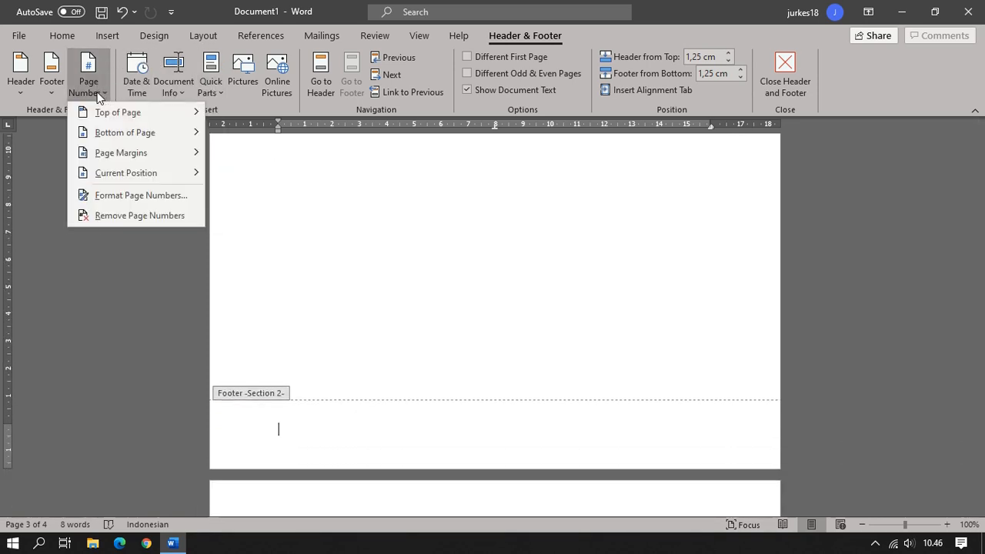
left_click(118, 131)
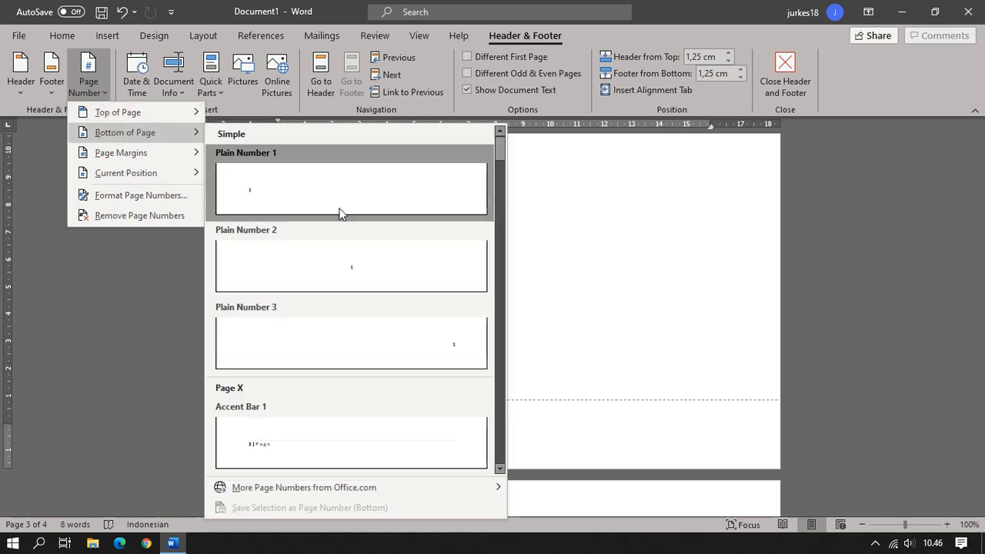
left_click(386, 277)
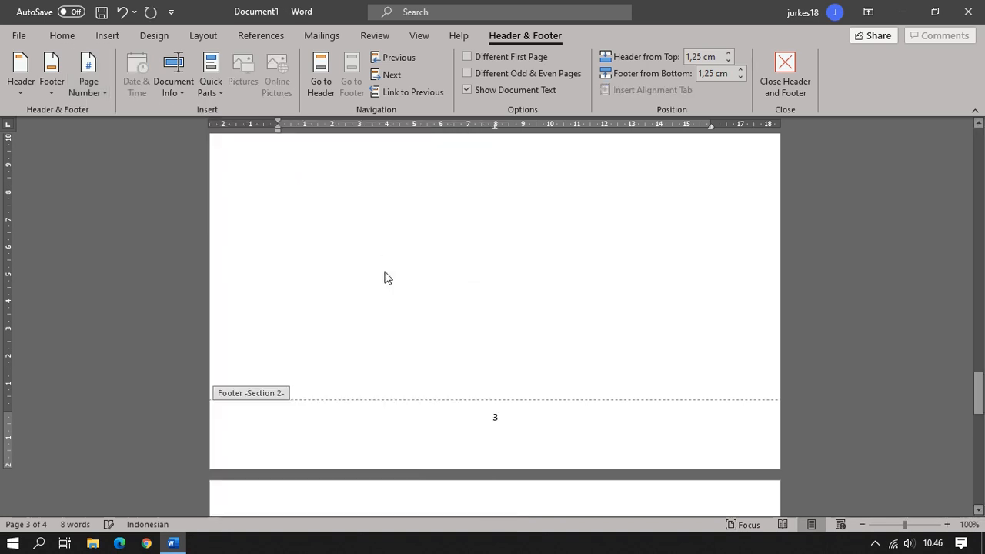
Step: Insert a Plain Number 2 page number at the bottom of the page in the Section 1 footer
scroll(466, 411, "up", 9)
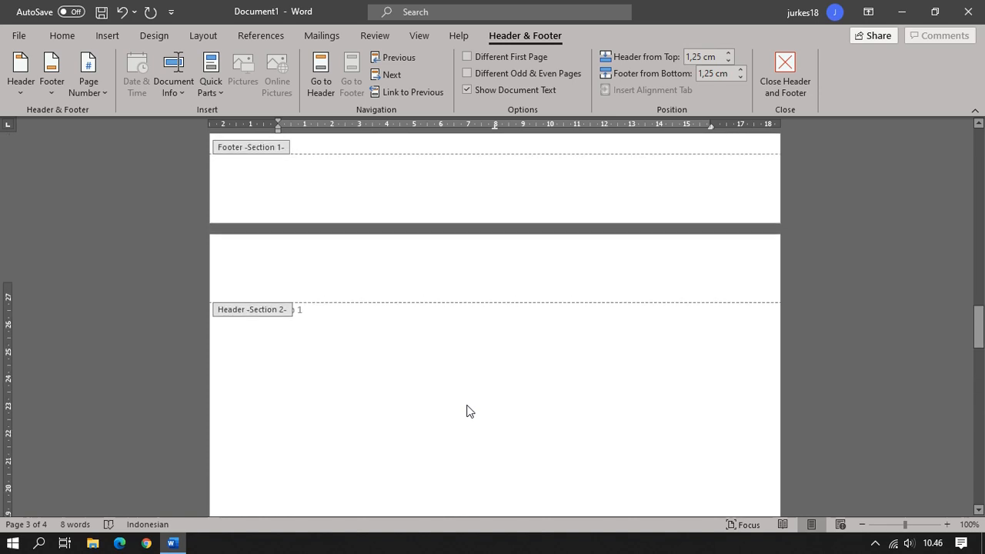
scroll(468, 406, "up", 4)
scroll(468, 411, "down", 10)
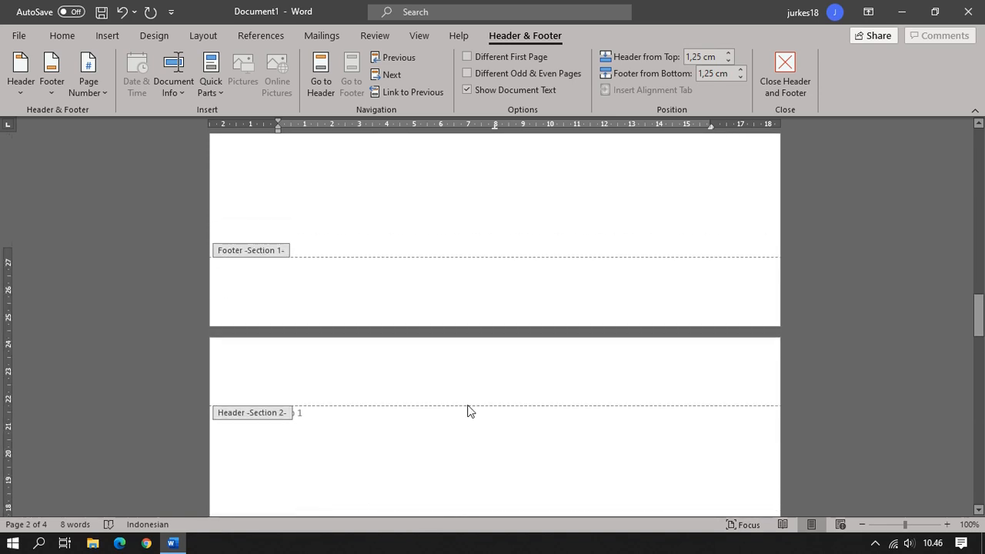
scroll(467, 410, "down", 2)
scroll(467, 409, "up", 12)
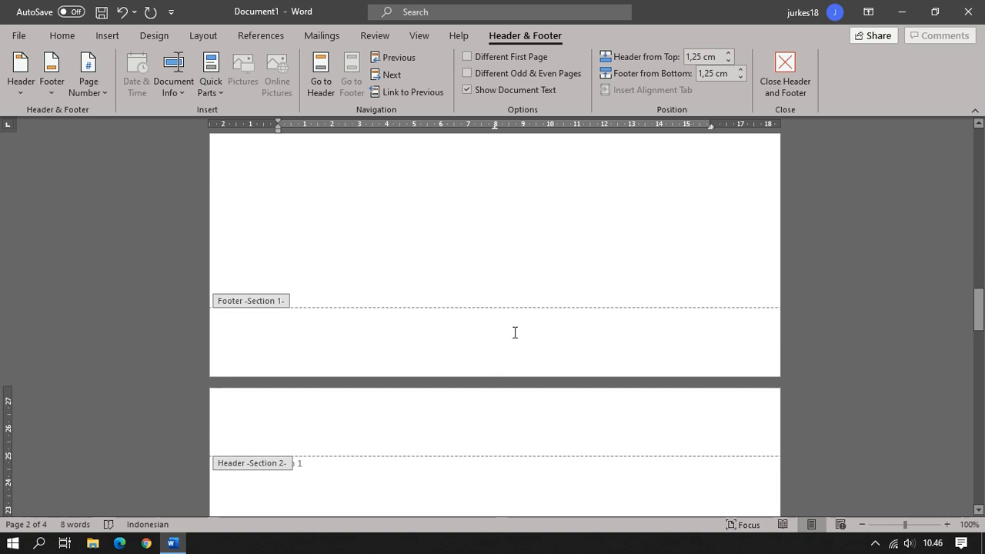
left_click(515, 331)
left_click(92, 85)
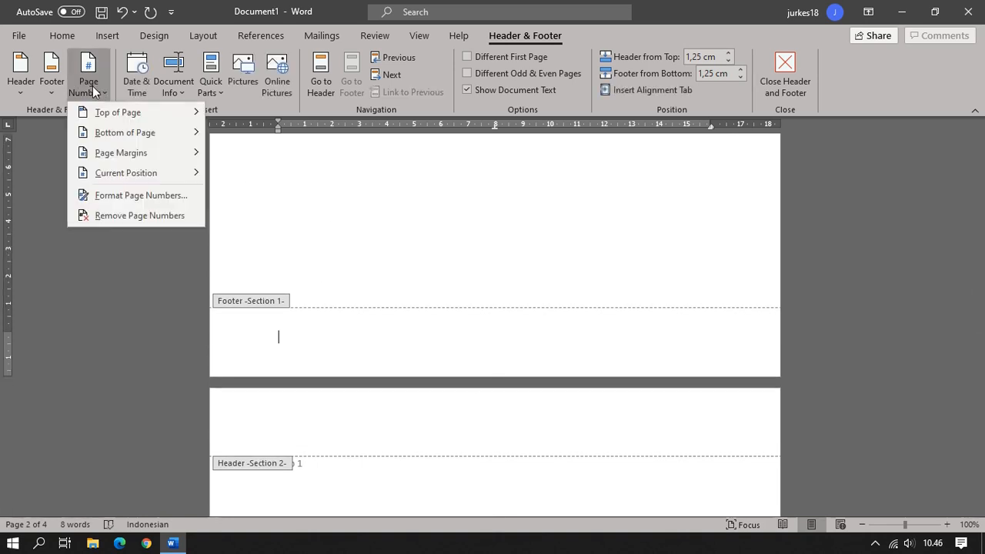
mouse_move(175, 141)
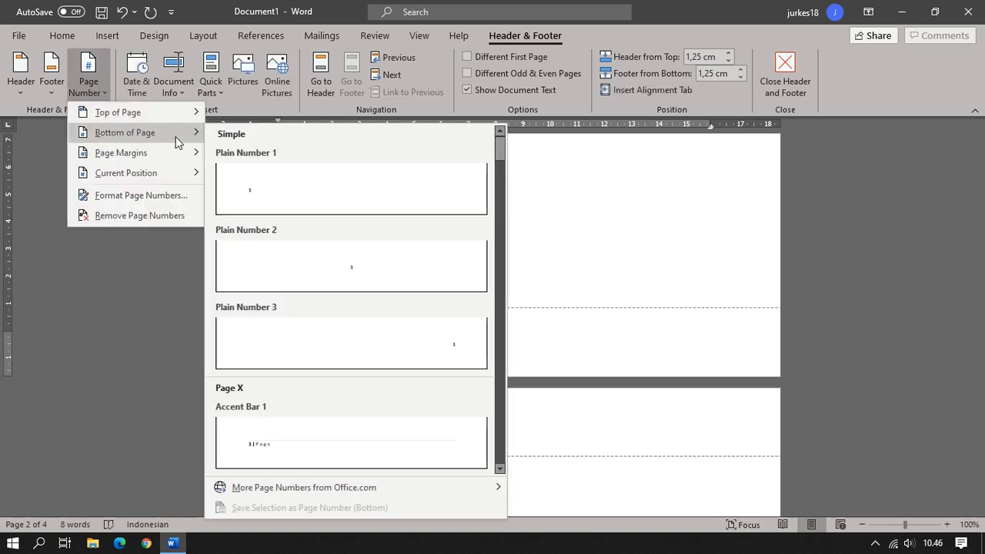
left_click(365, 277)
Step: Examine the footer page numbers on all pages of Sections 1 and 2
scroll(583, 336, "up", 15)
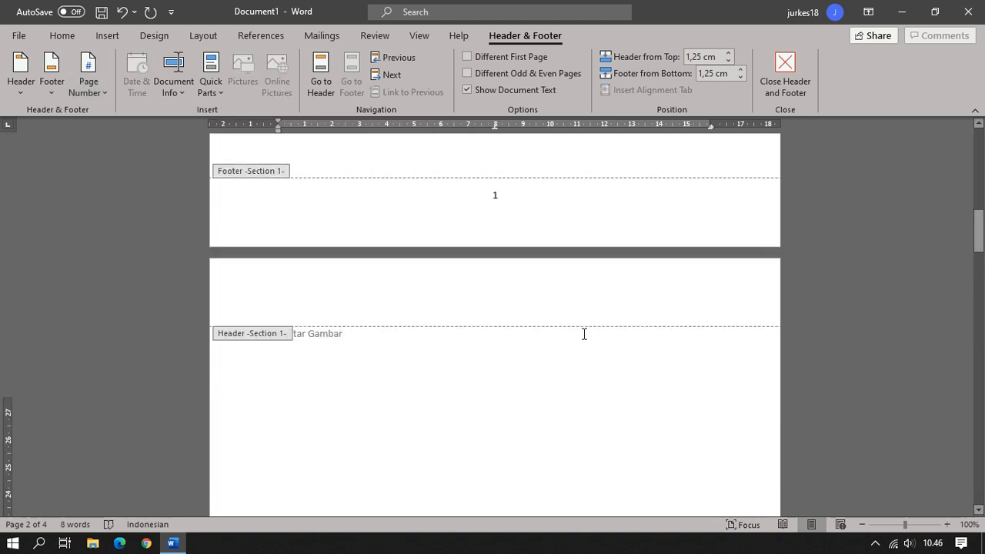
scroll(570, 339, "down", 10)
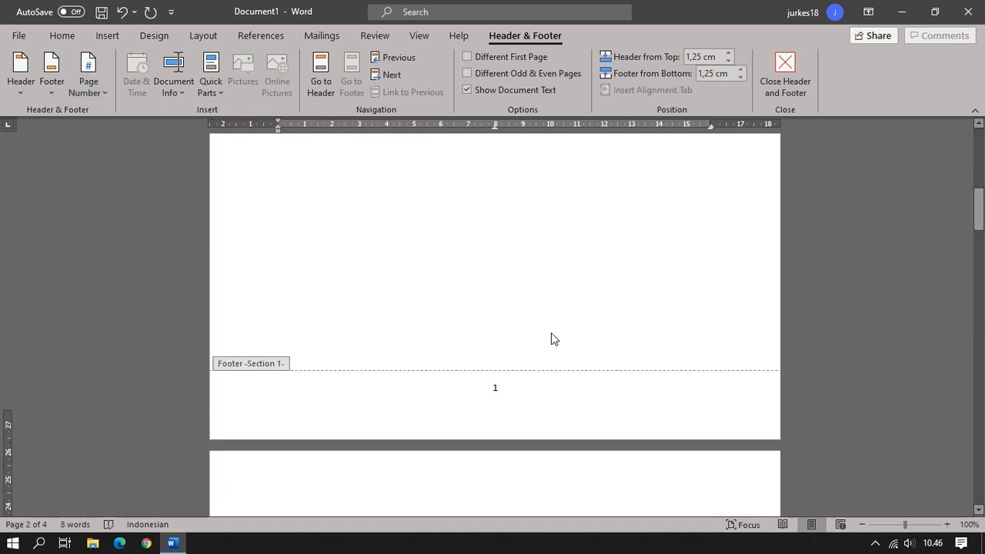
scroll(521, 218, "up", 1)
scroll(521, 310, "down", 8)
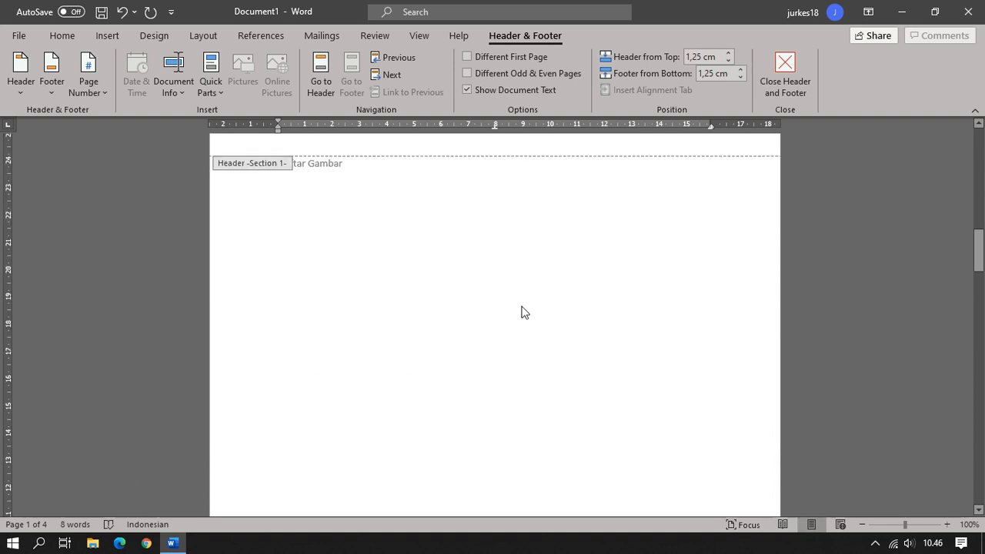
scroll(523, 339, "down", 20)
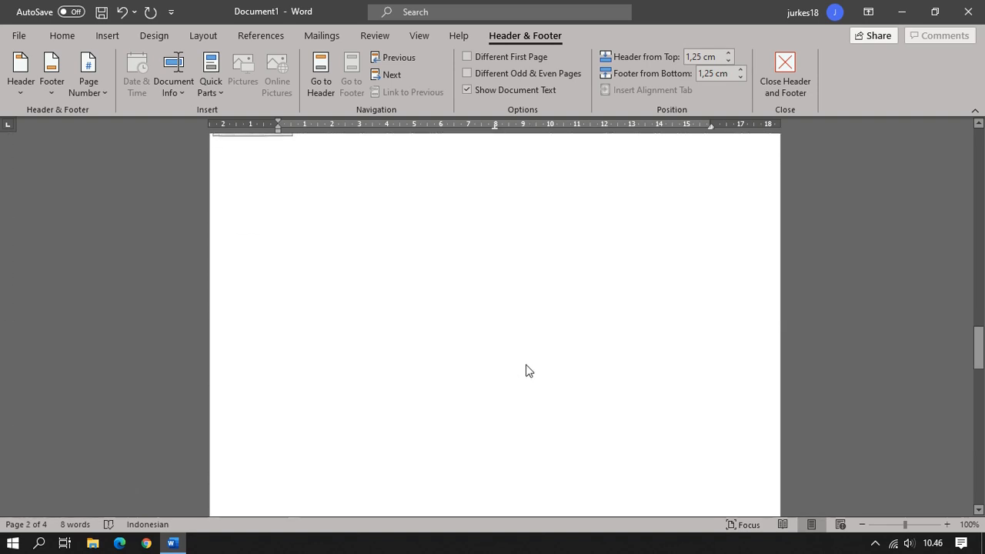
scroll(527, 369, "down", 6)
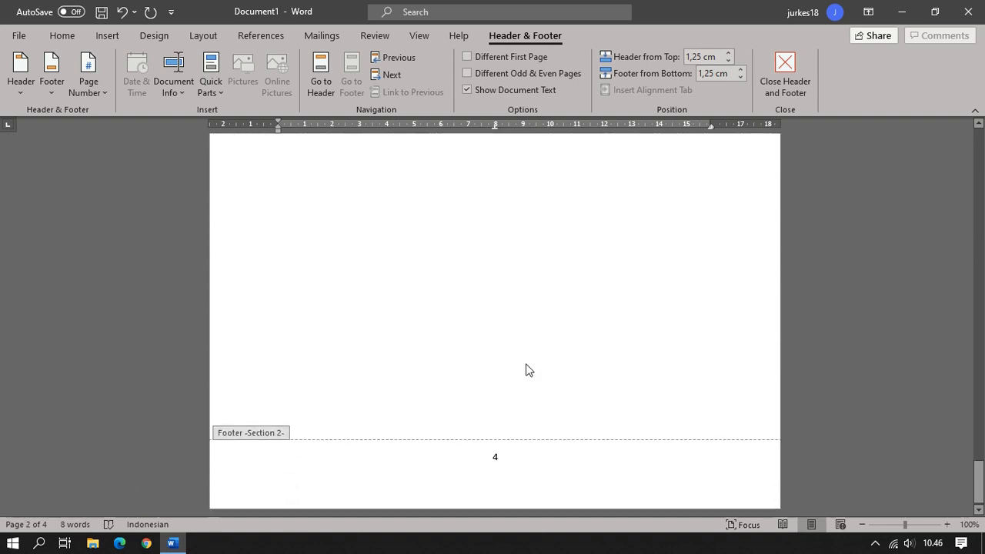
scroll(528, 369, "up", 7)
scroll(525, 367, "up", 20)
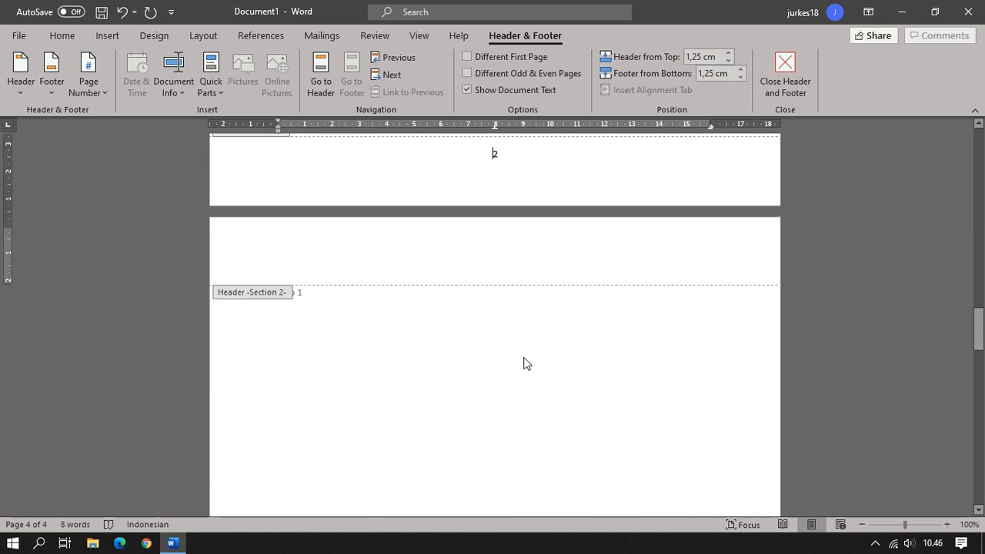
scroll(523, 356, "up", 7)
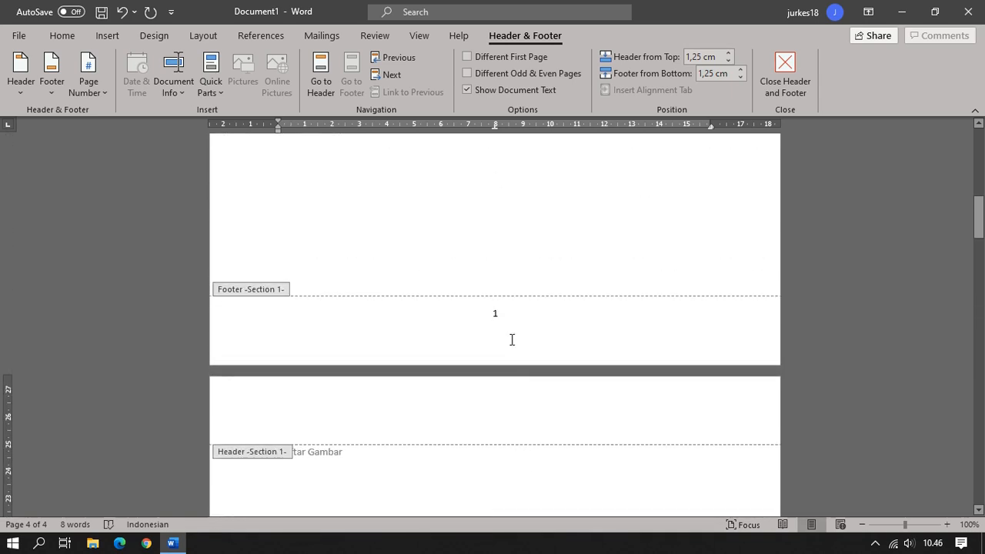
Step: Format the Section 1 footer page numbers as i, ii, iii and start the numbering at i
double_click(497, 314)
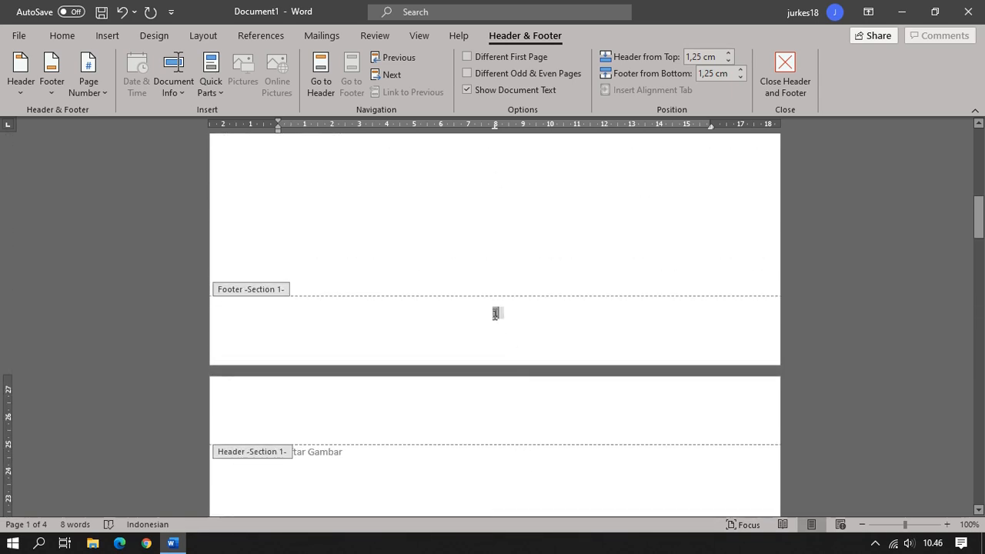
left_click(100, 98)
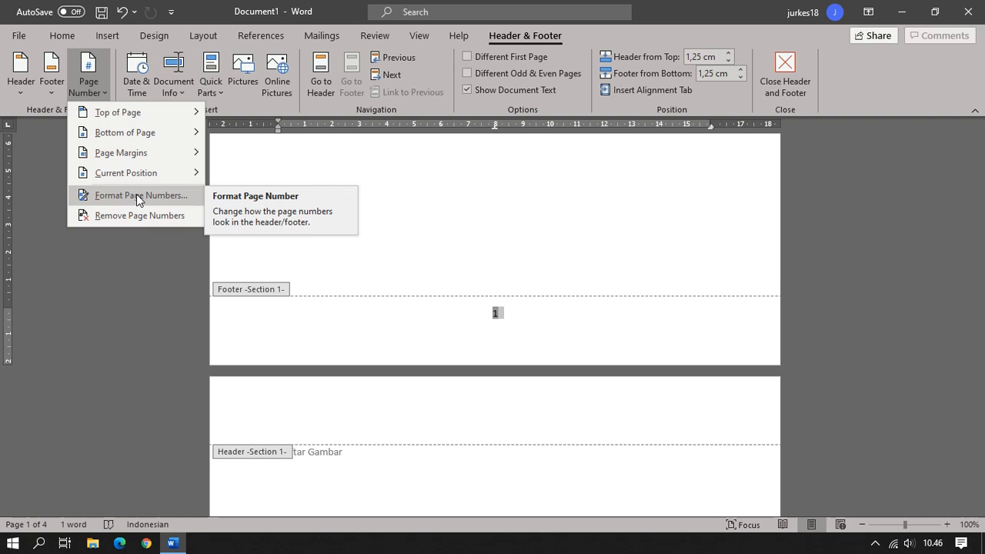
left_click(136, 194)
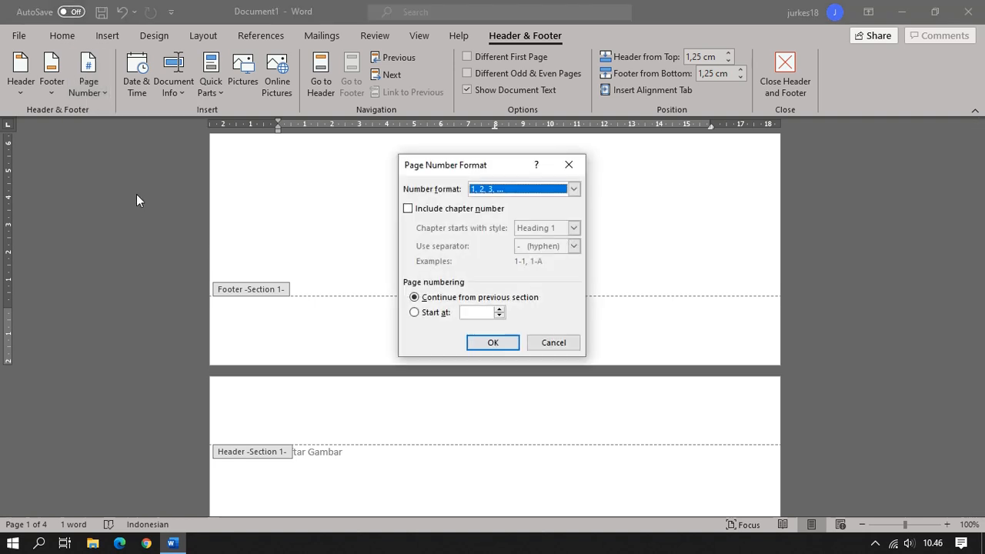
left_click(574, 190)
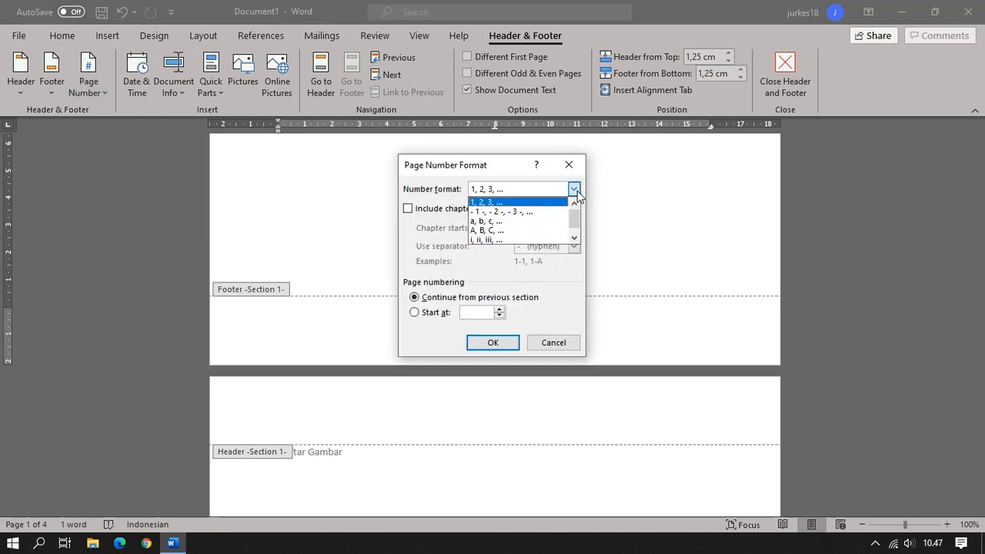
left_click(542, 239)
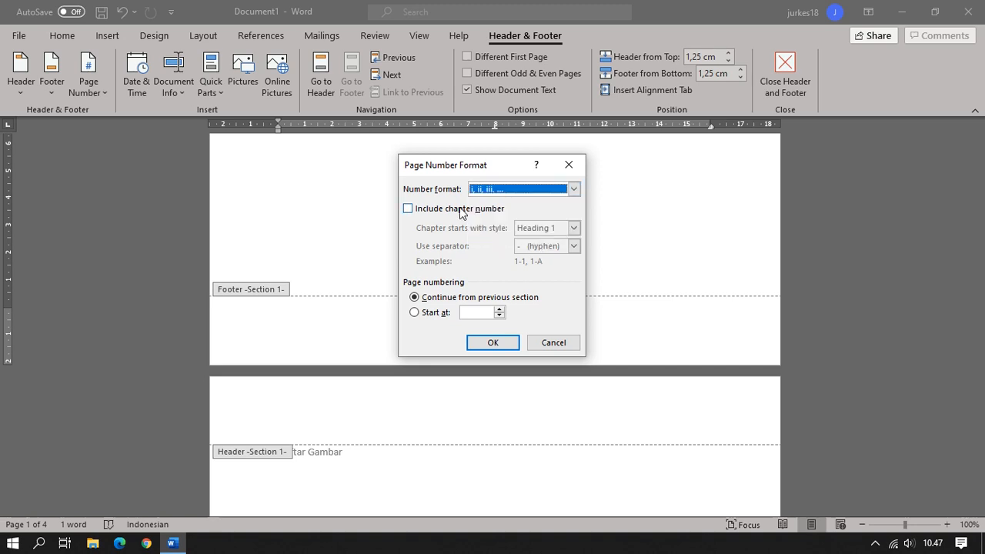
left_click(443, 317)
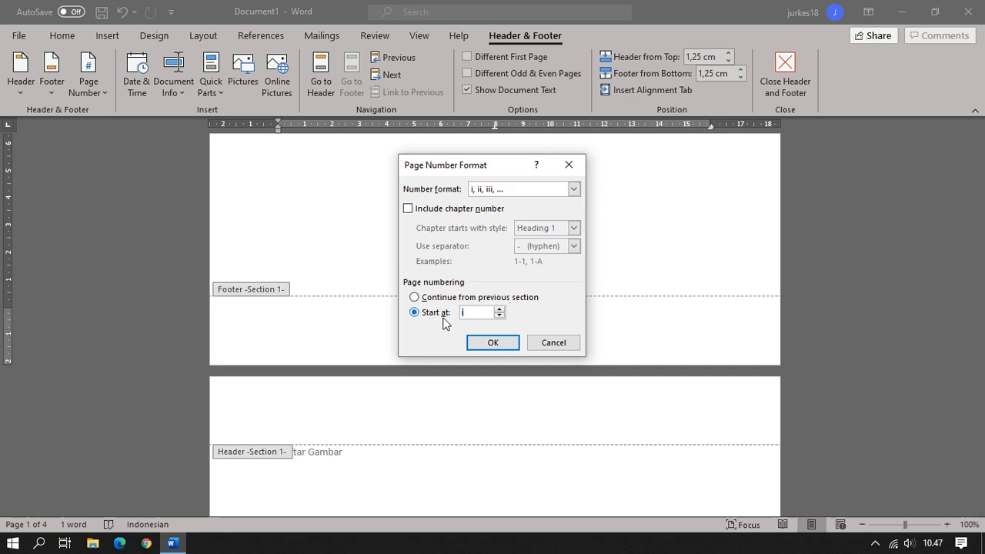
left_click(472, 315)
left_click(492, 344)
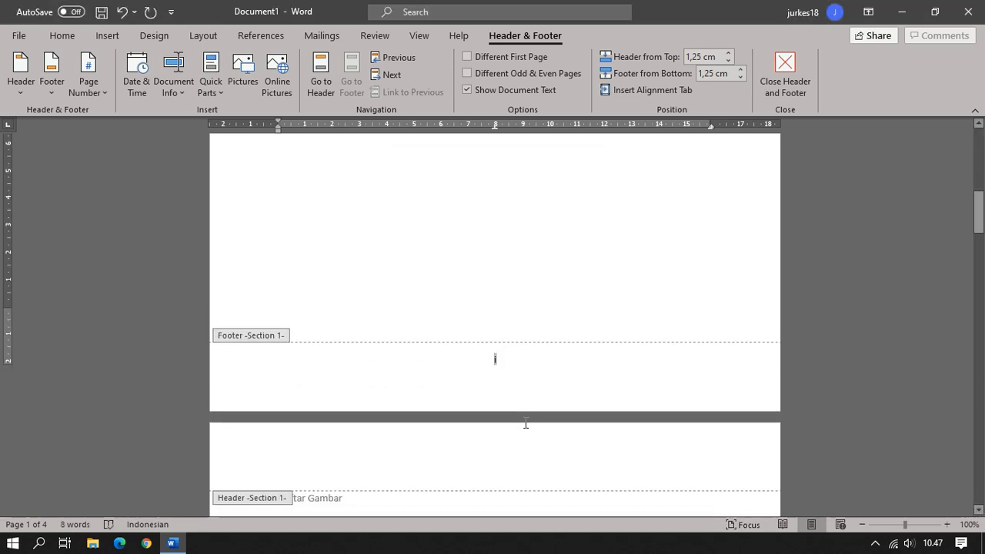
Step: Select the page number in the Section 2 footer, set its format to 1, 2, 3 starting at 1, and check the footers
scroll(520, 345, "down", 10)
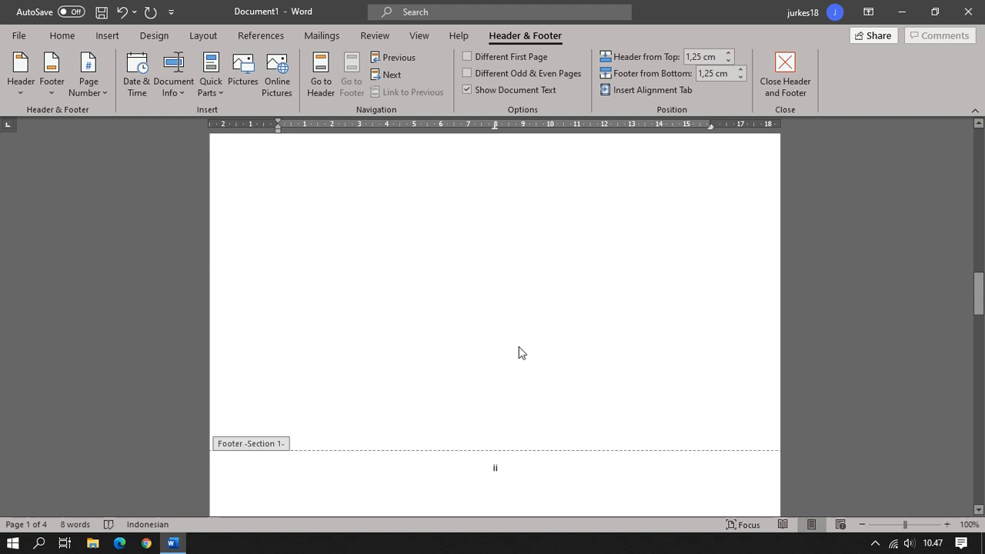
left_click(510, 316)
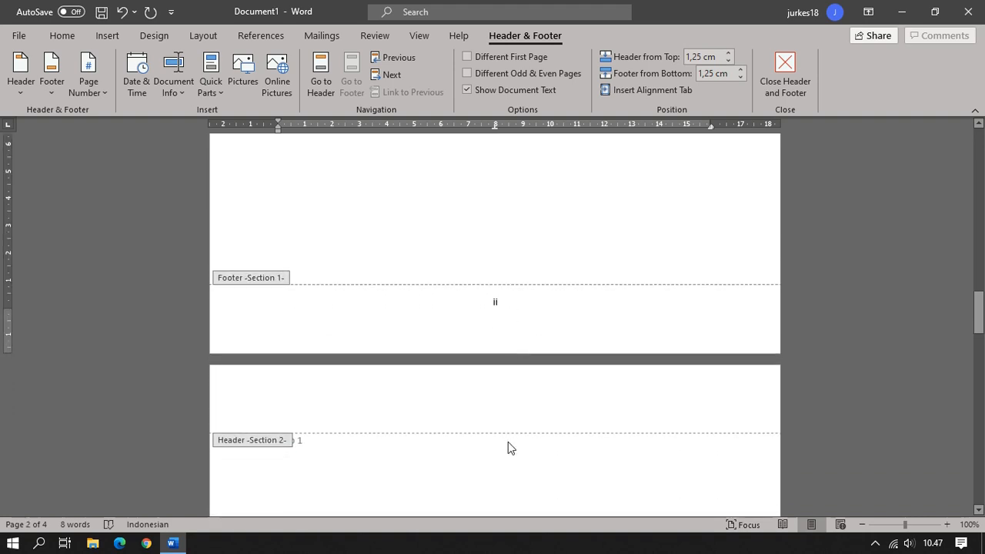
scroll(507, 442, "down", 3)
scroll(508, 441, "down", 10)
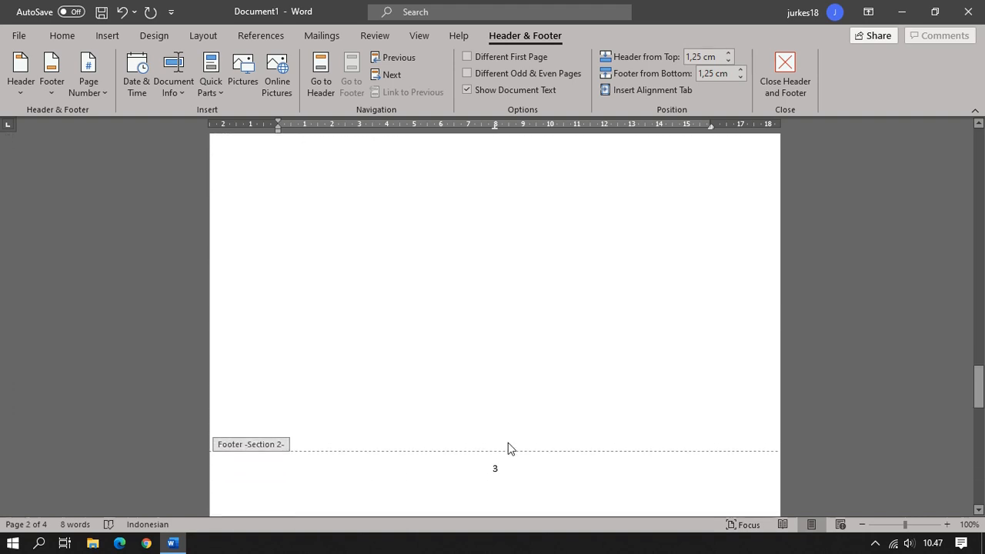
left_click(502, 358)
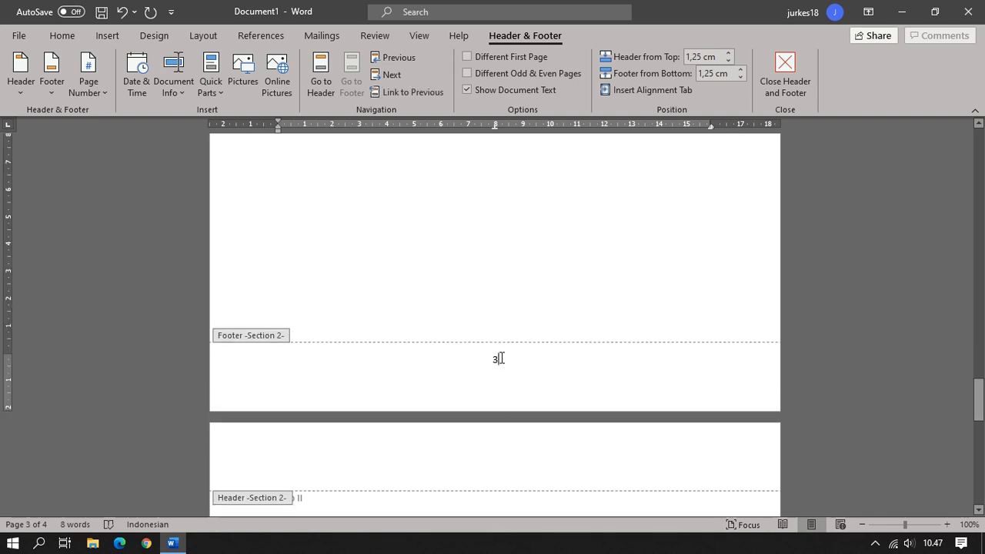
left_click_drag(497, 357, 493, 360)
scroll(422, 321, "up", 5)
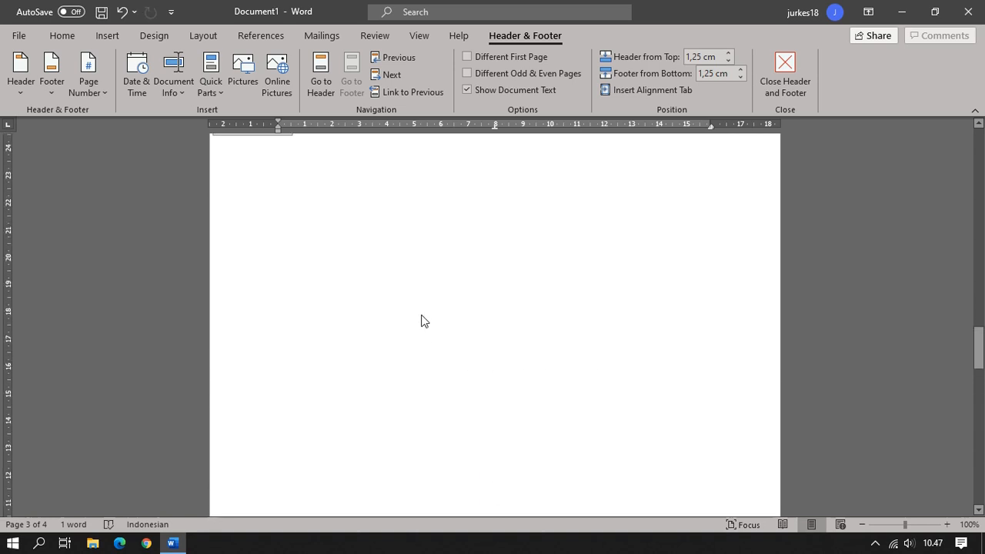
scroll(423, 321, "up", 3)
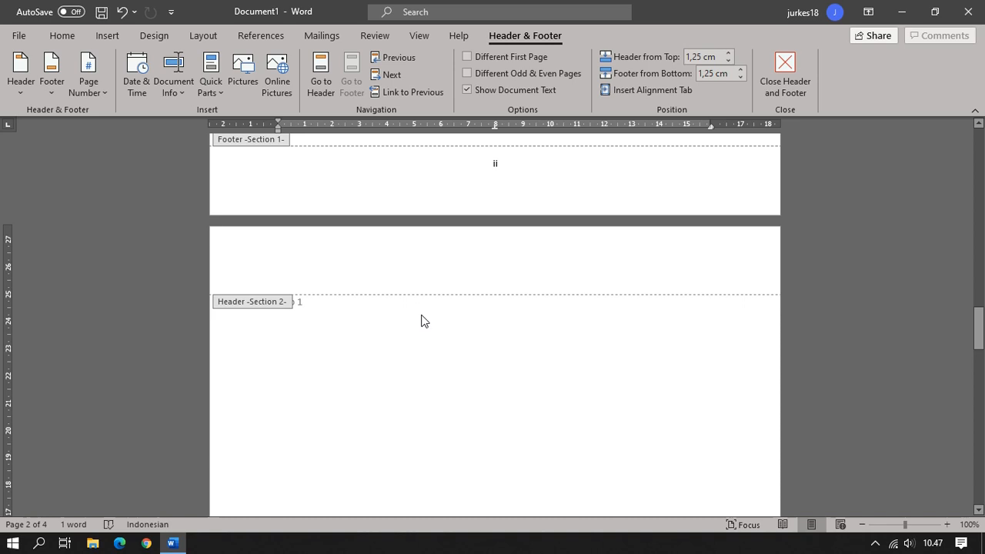
left_click(107, 96)
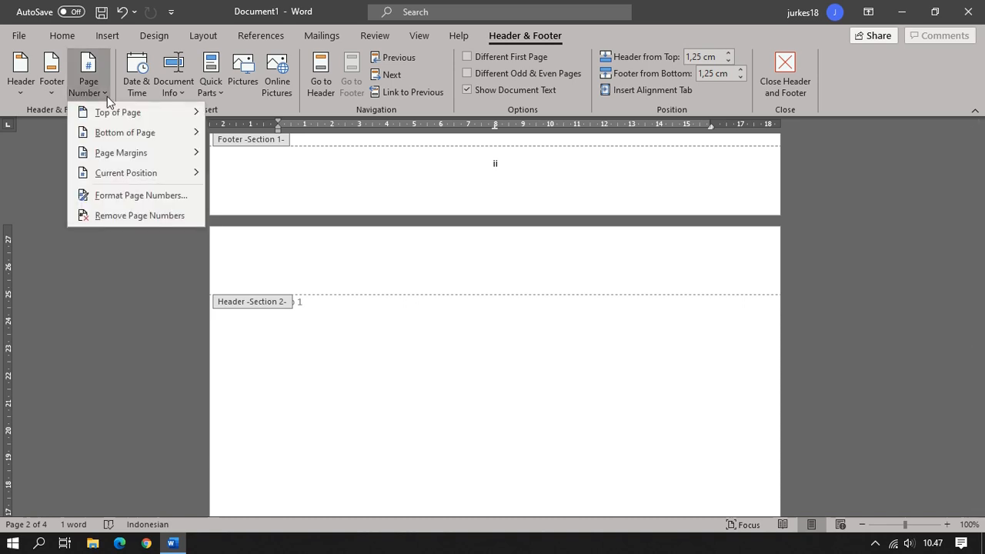
left_click(136, 198)
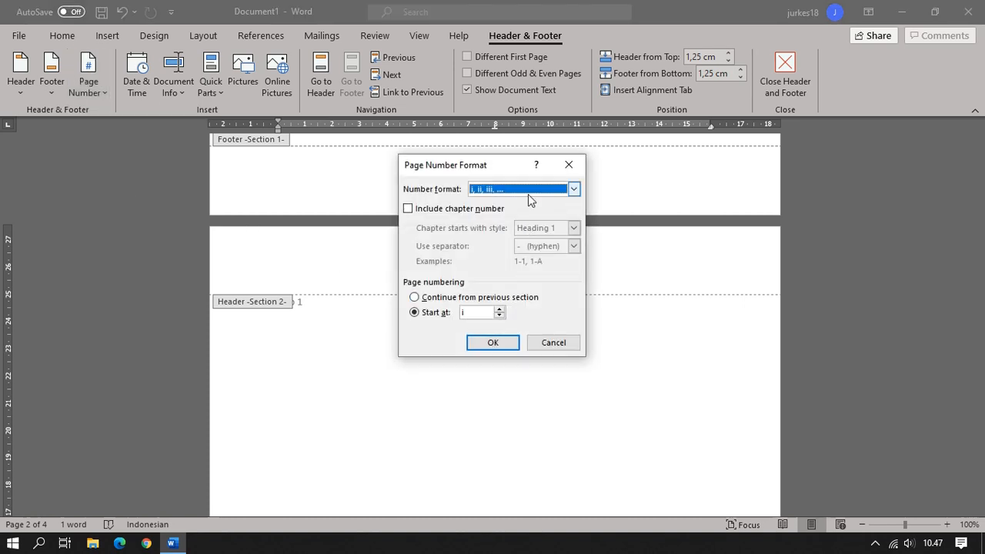
left_click(529, 189)
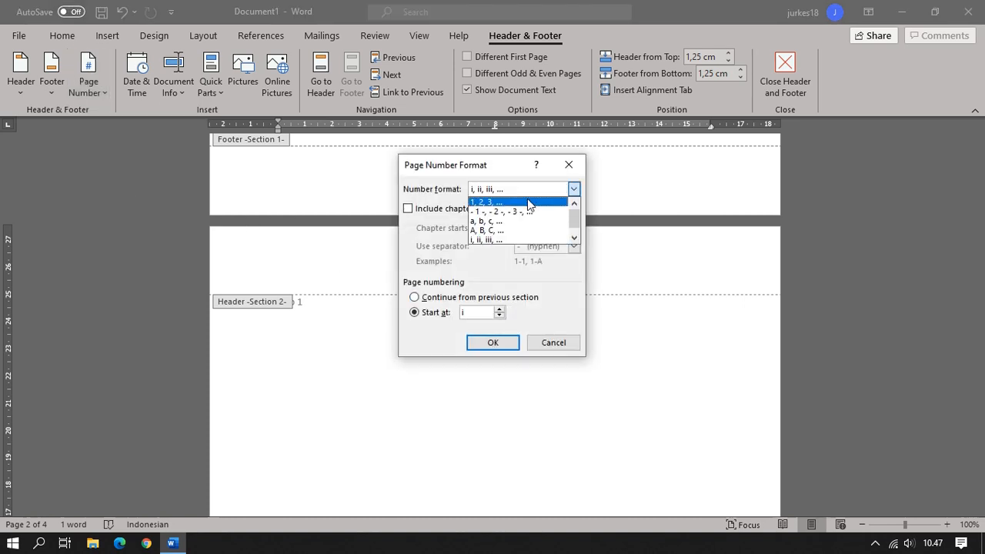
left_click(528, 203)
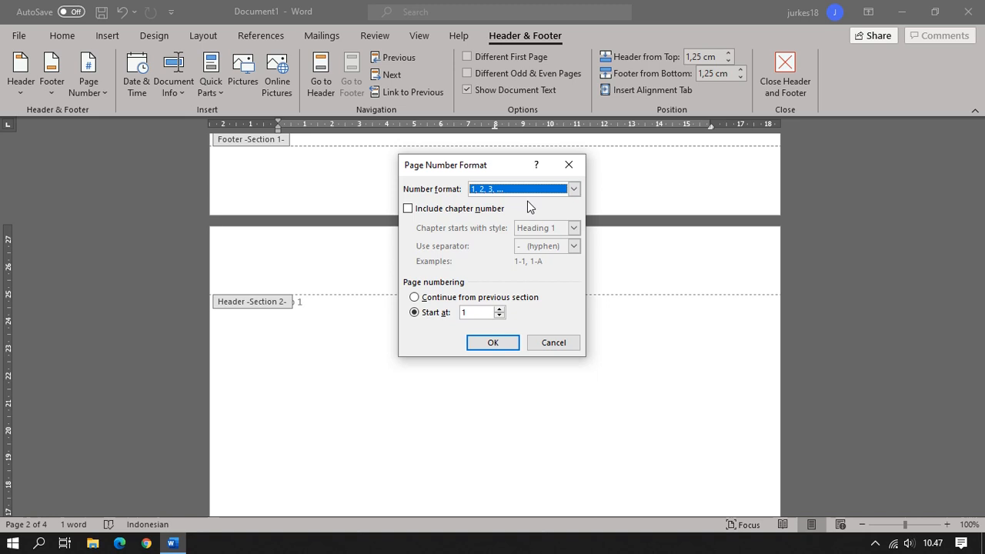
left_click(492, 344)
scroll(557, 399, "down", 3)
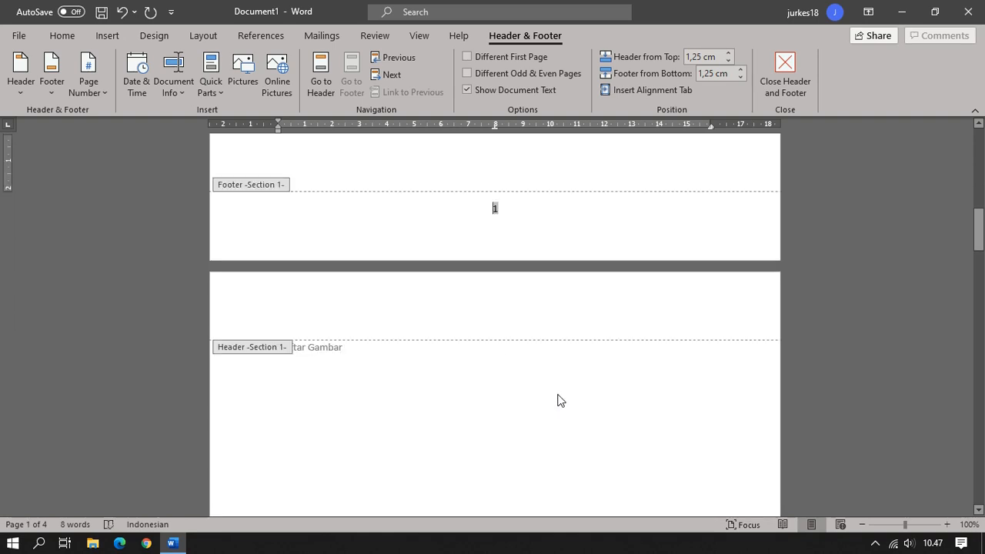
scroll(559, 400, "down", 15)
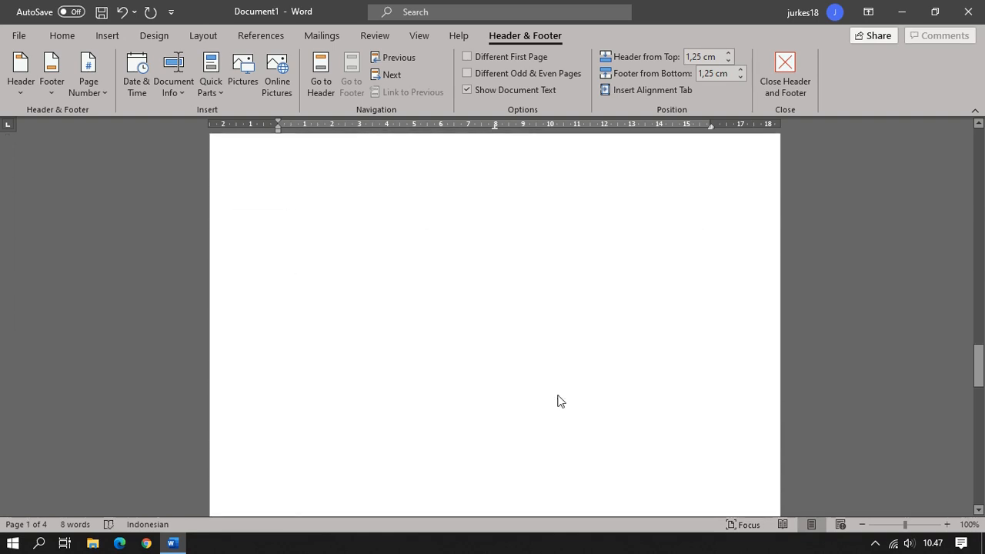
scroll(559, 400, "up", 10)
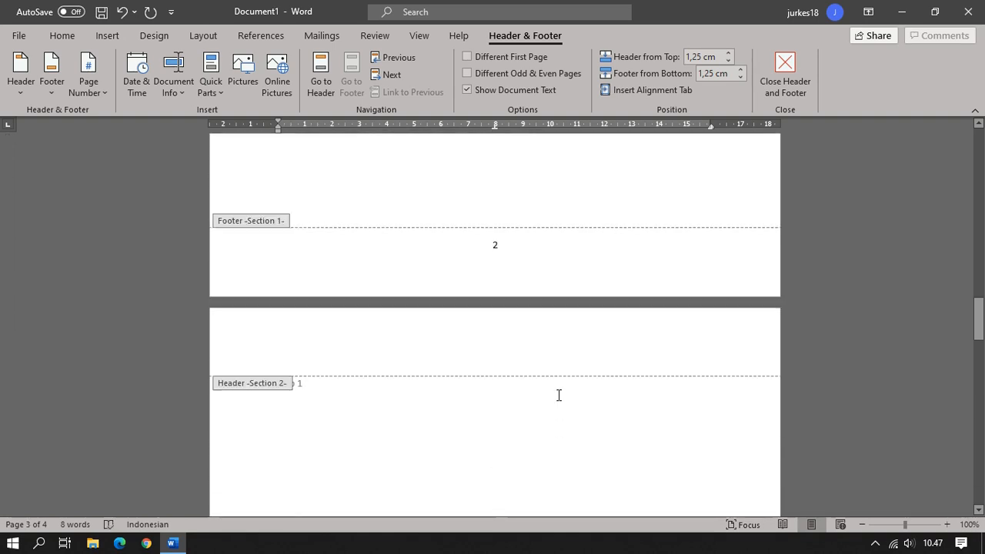
Step: Undo the last page number format change and check the page numbers through the last page
scroll(559, 395, "up", 4)
key("Escape")
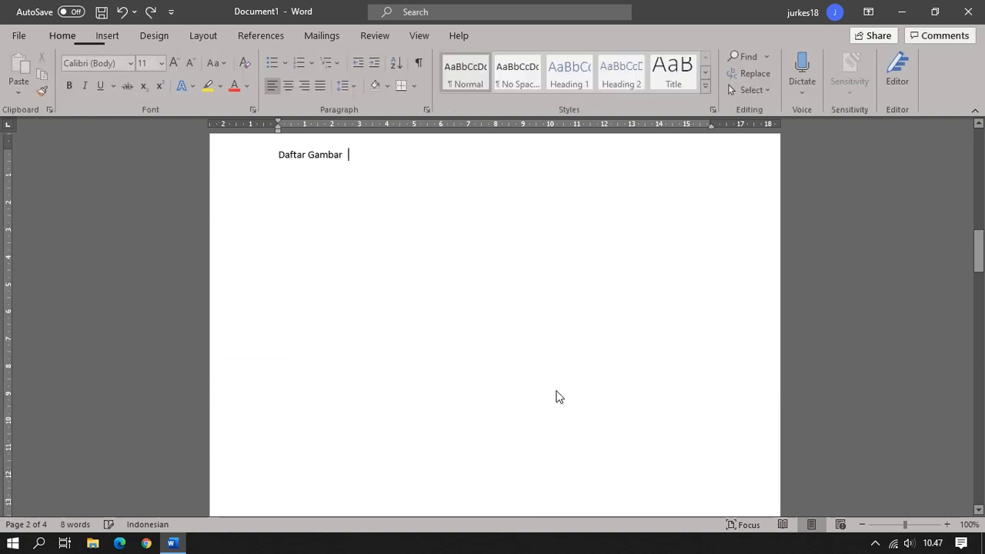
scroll(558, 392, "up", 7)
scroll(557, 391, "down", 20)
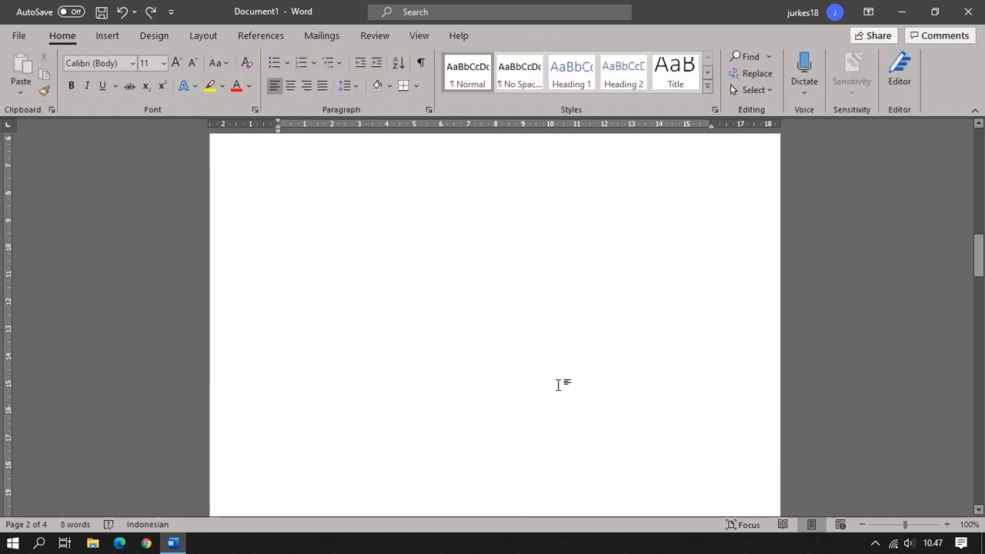
scroll(561, 380, "down", 19)
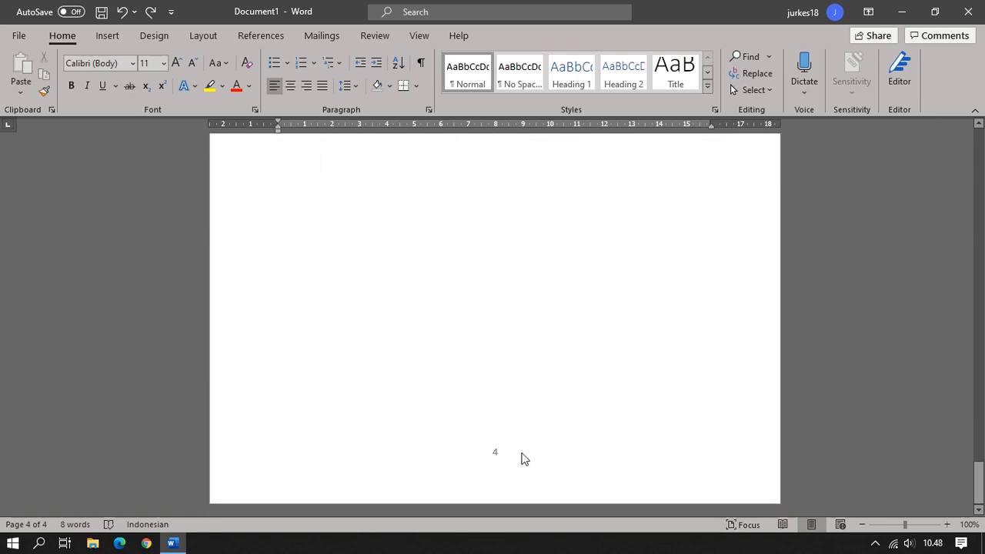
scroll(505, 447, "up", 18)
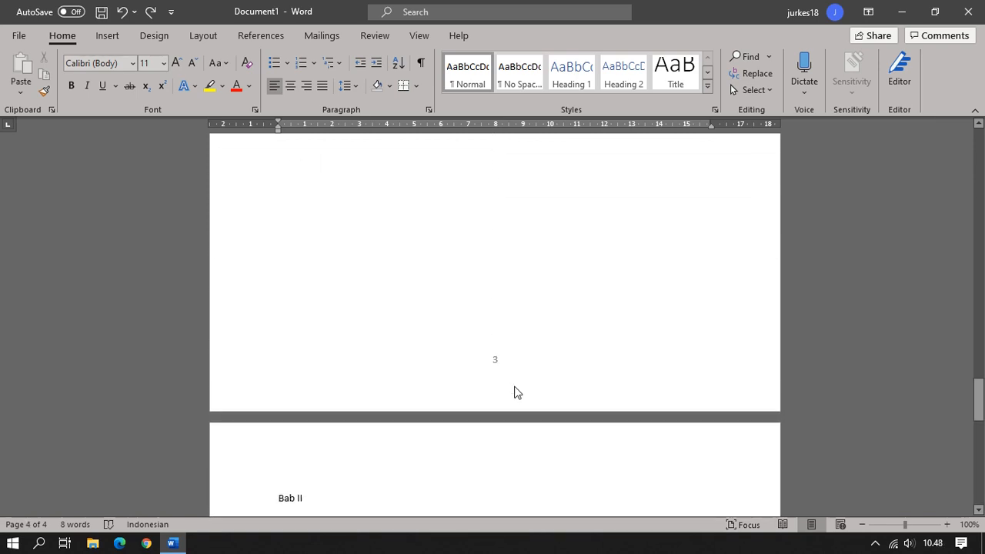
Step: Set the Section 2 footer page numbering to start at 1 in the 1, 2, 3 format
left_click(497, 368)
double_click(497, 365)
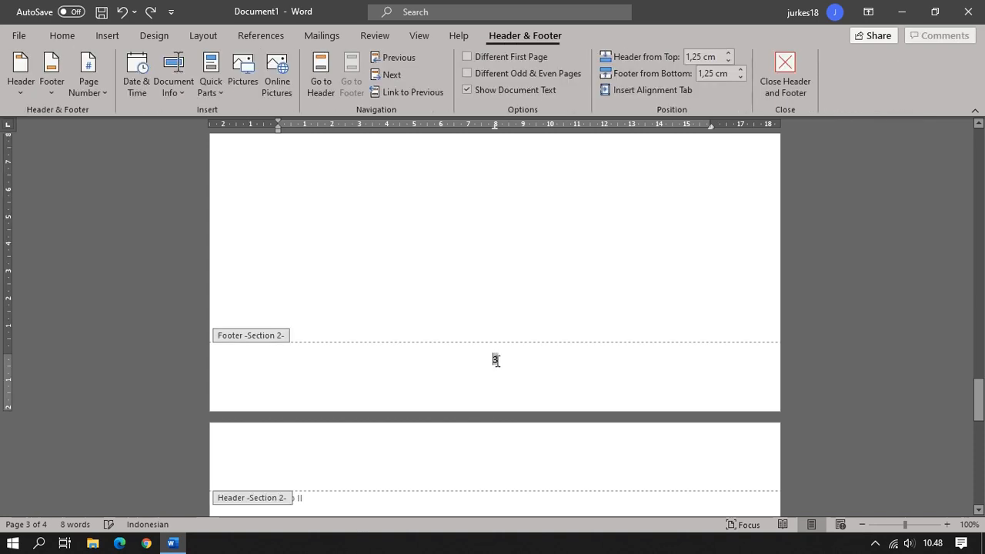
left_click(106, 89)
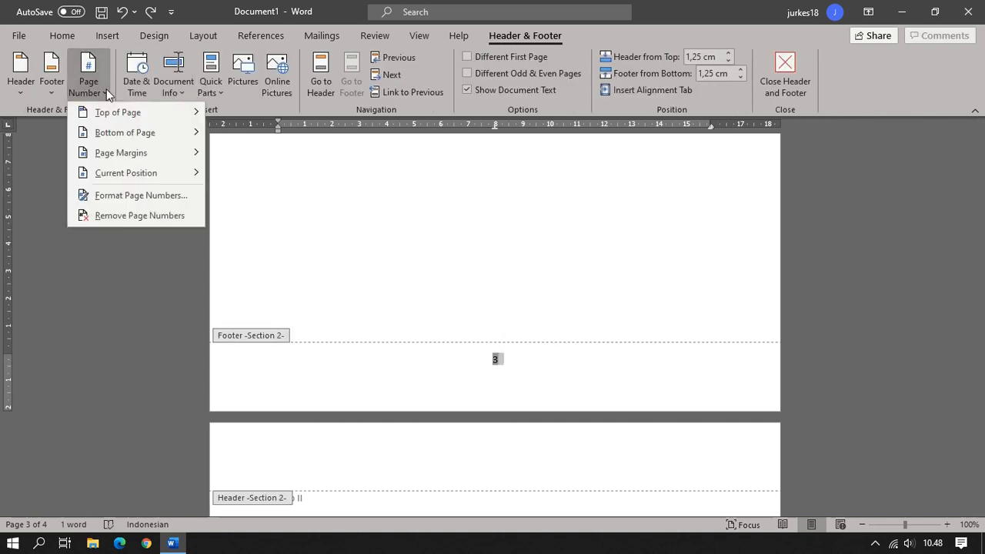
left_click(136, 197)
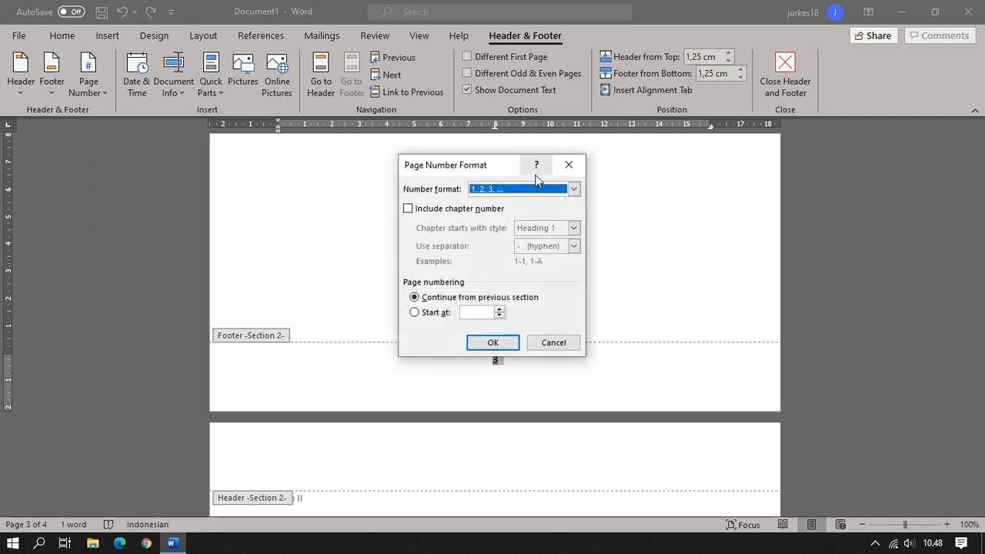
left_click(413, 313)
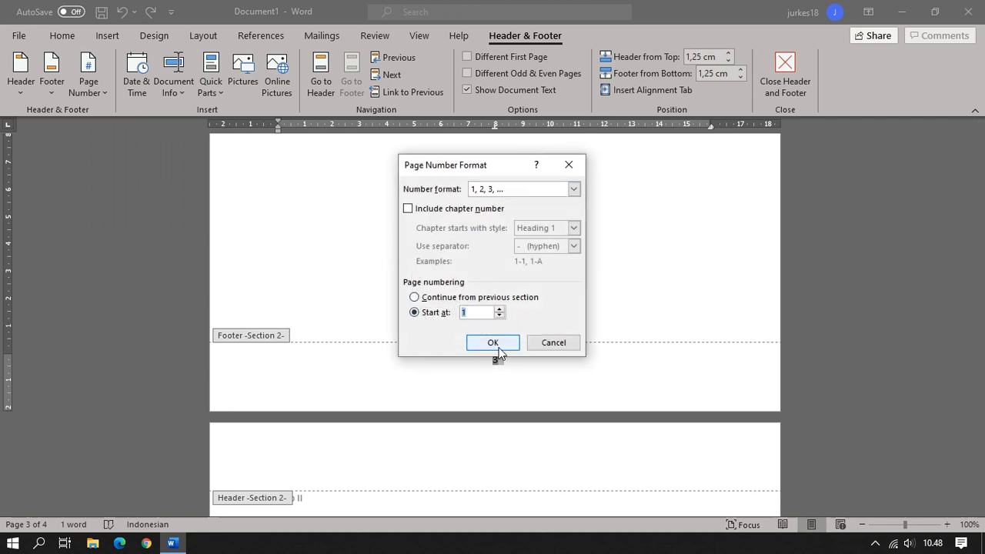
left_click(496, 344)
Step: Check the footer page numbers of both sections at 60% zoom and leave footer editing
scroll(525, 404, "down", 10)
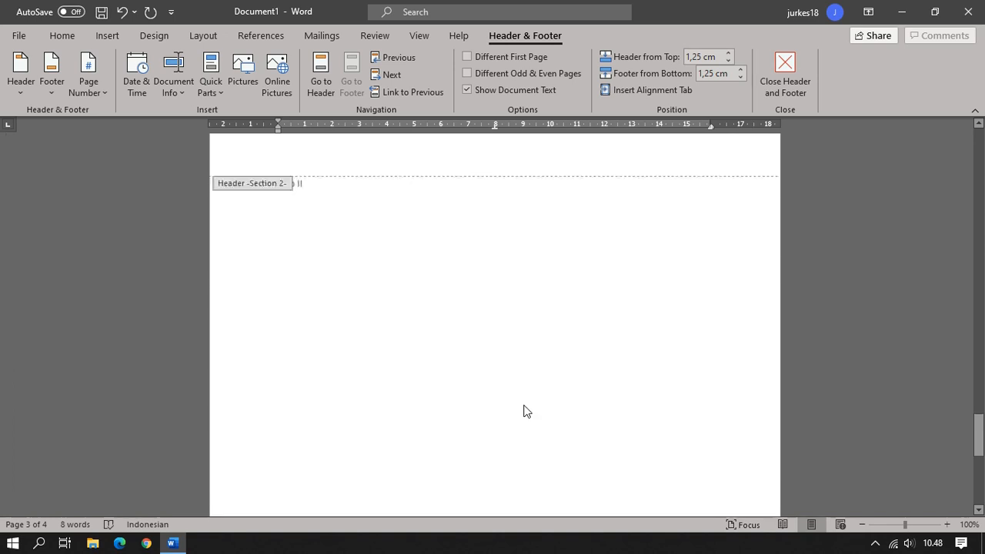
scroll(526, 410, "up", 10)
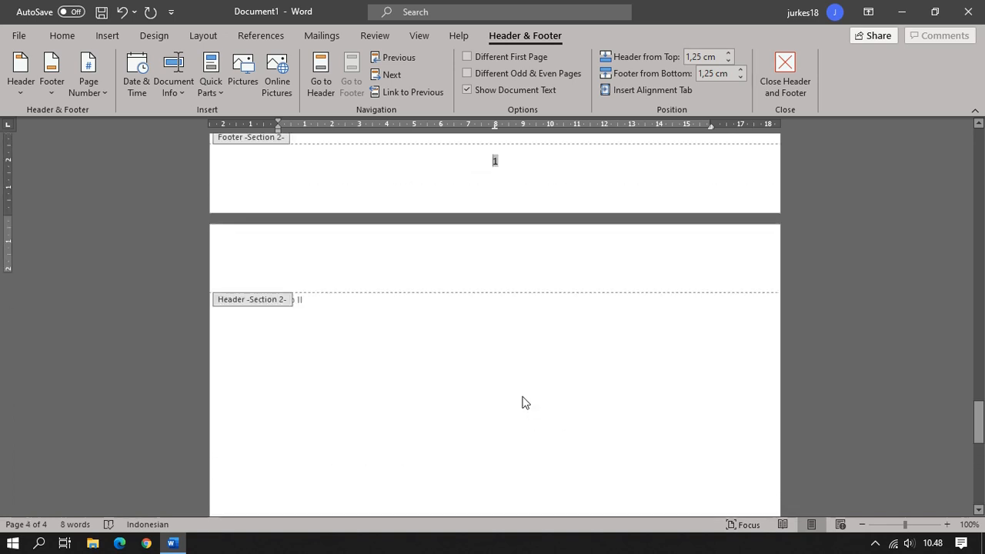
scroll(522, 402, "up", 10)
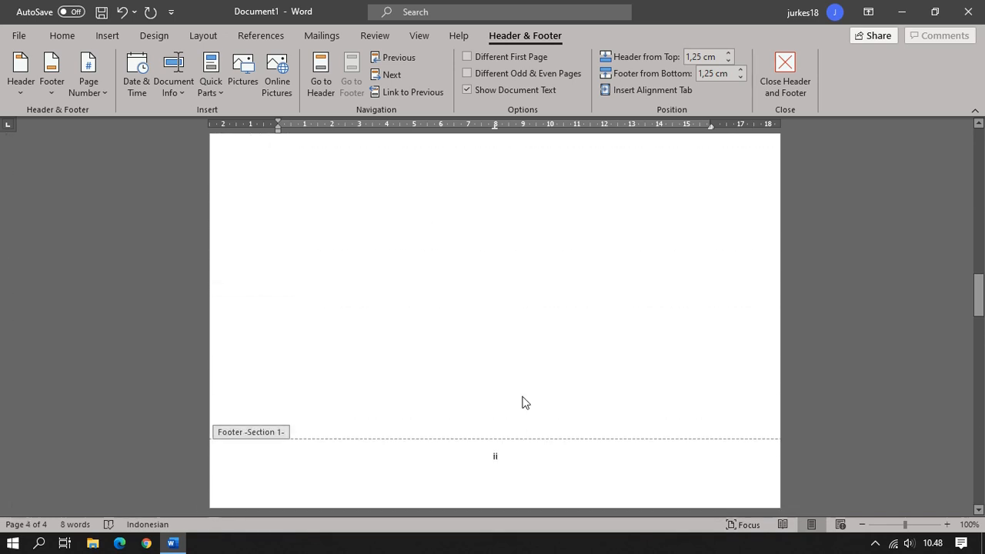
scroll(524, 403, "up", 5)
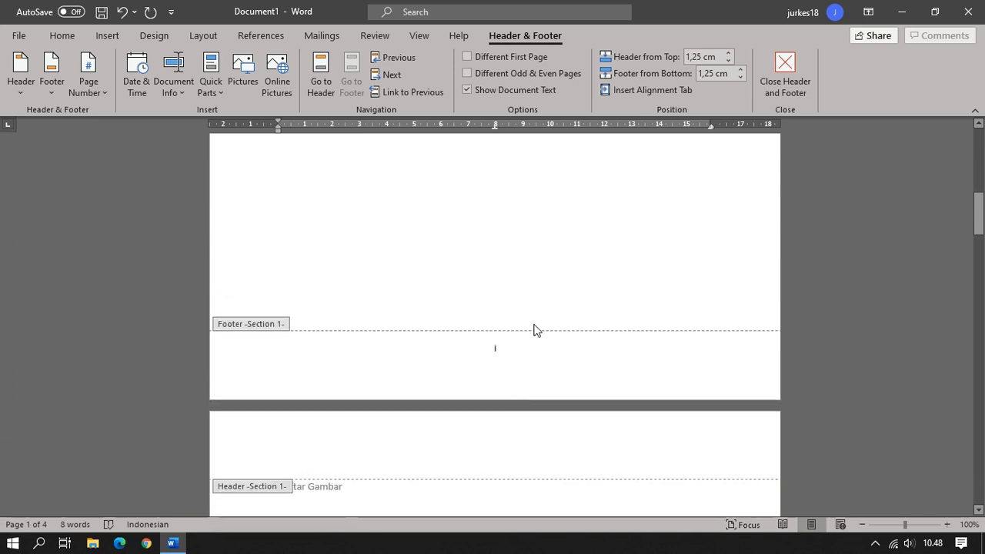
scroll(537, 328, "down", 4, "ctrl")
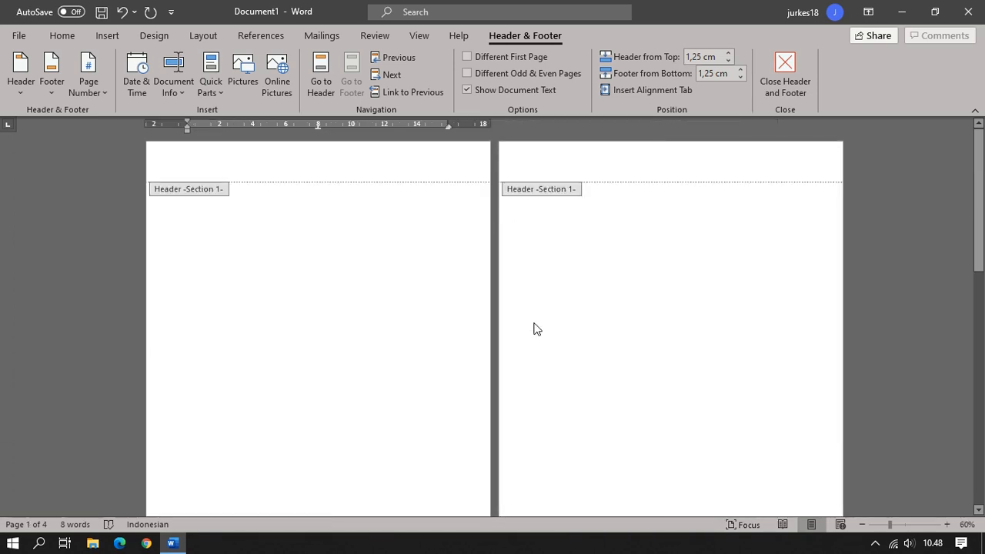
scroll(534, 323, "down", 4)
scroll(534, 323, "up", 6)
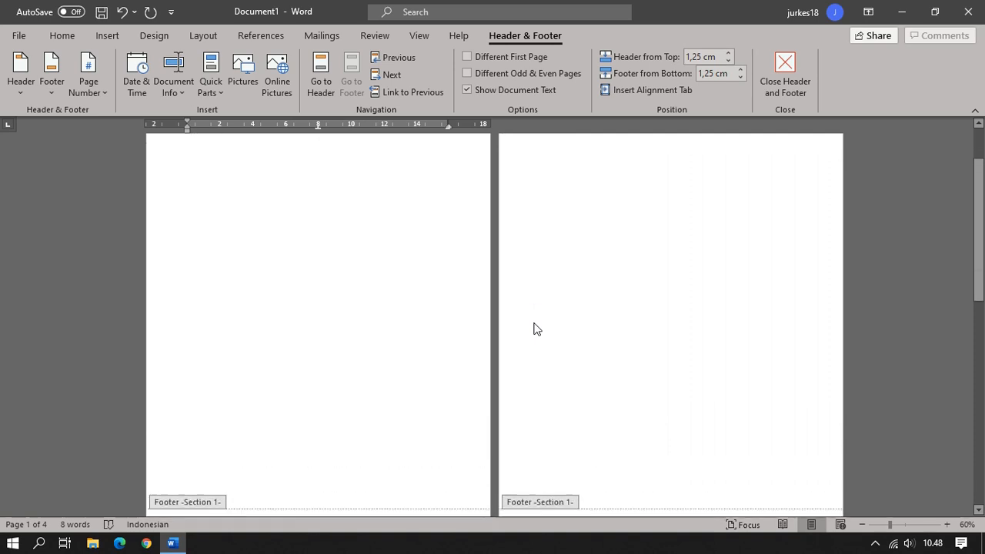
double_click(333, 301)
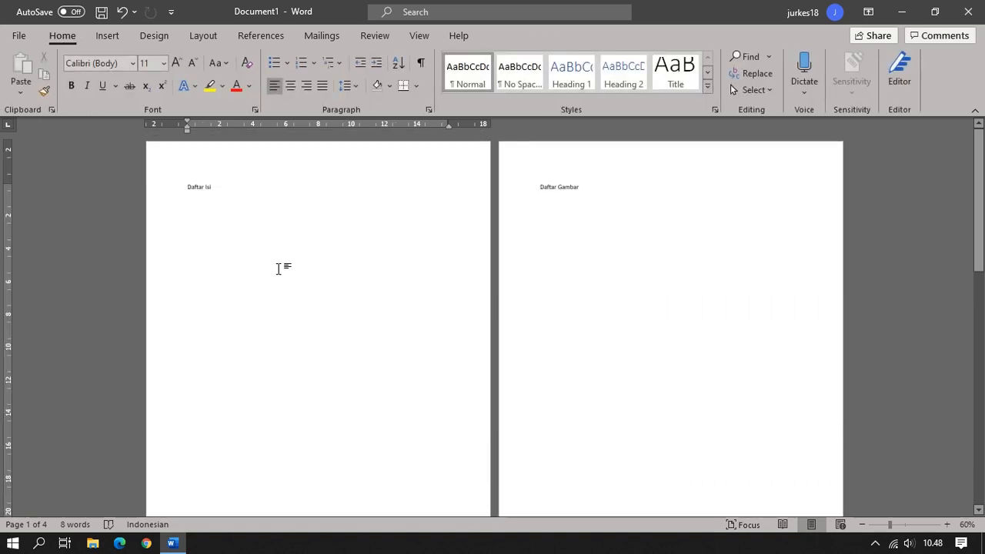
scroll(277, 266, "down", 2)
scroll(647, 289, "down", 3)
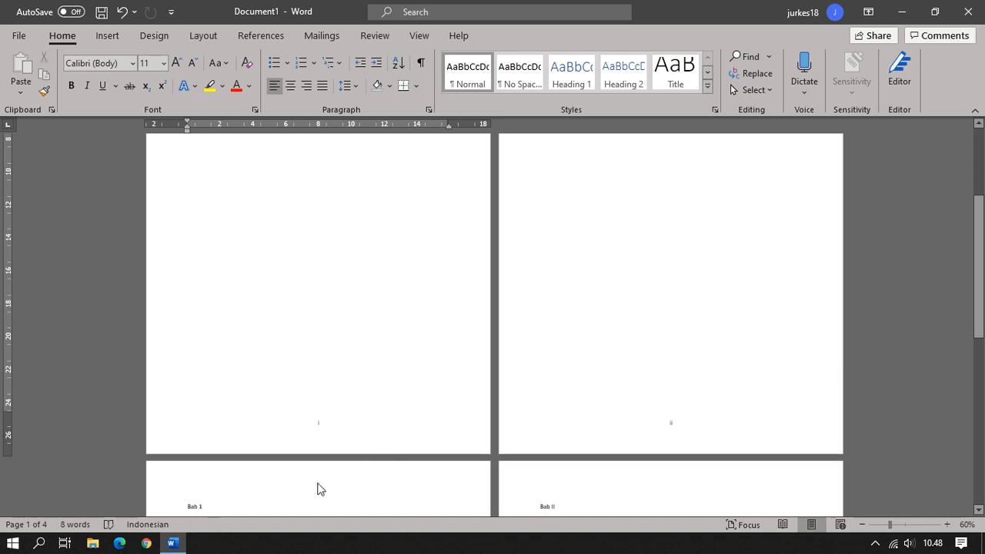
Step: Enlarge the font of the Section 1 footer page number to at least 20 pt and close the footer
double_click(323, 428)
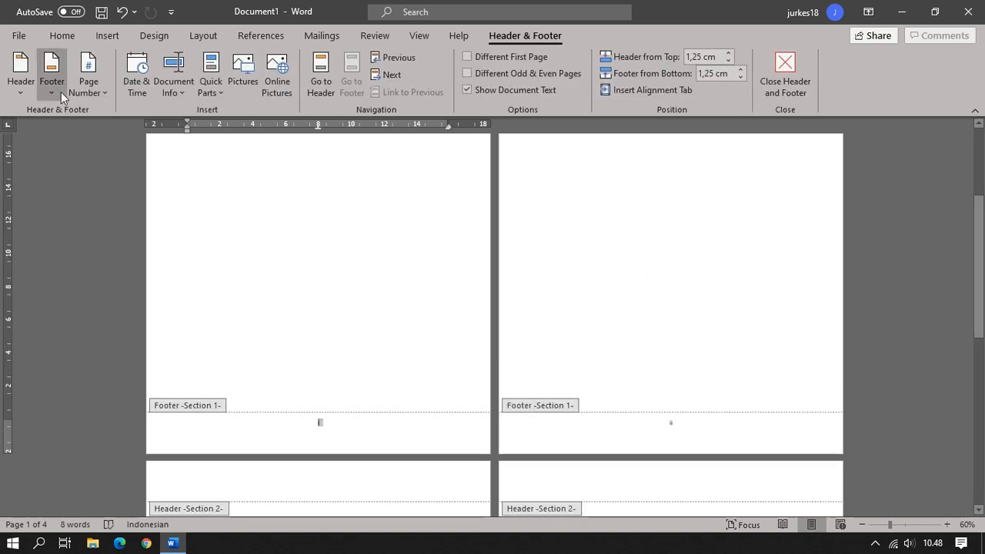
left_click(62, 35)
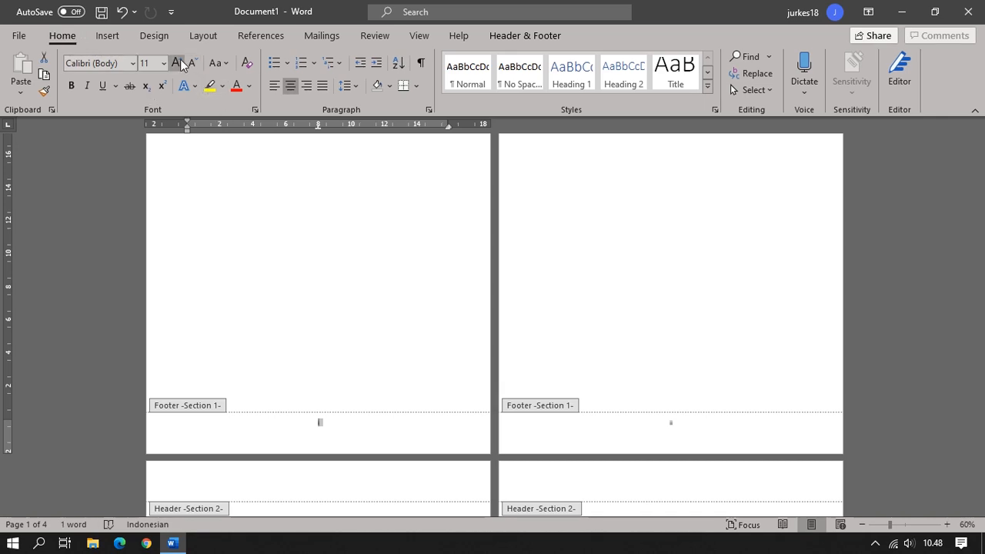
left_click(178, 63)
left_click(178, 62)
left_click(178, 63)
left_click(178, 62)
left_click(178, 62)
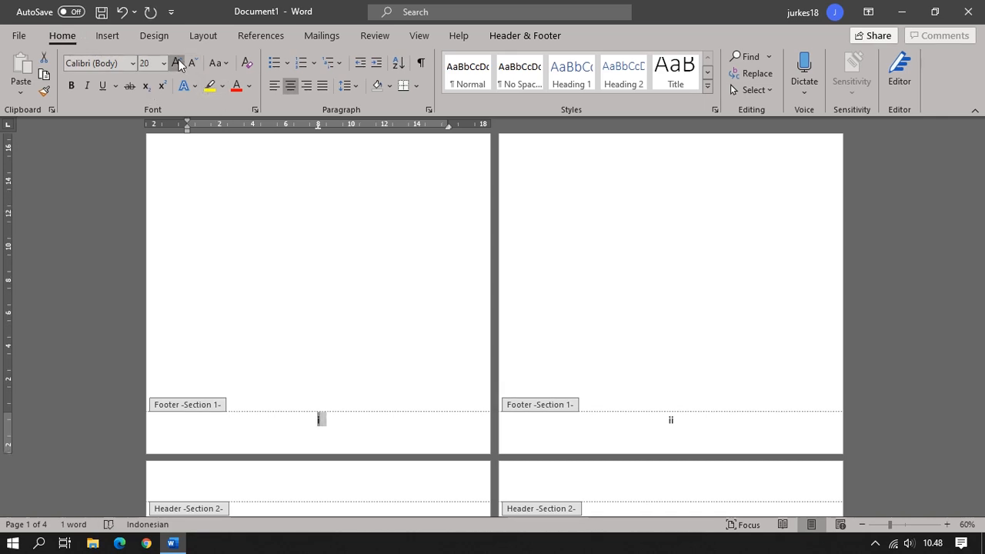
left_click(178, 62)
double_click(349, 220)
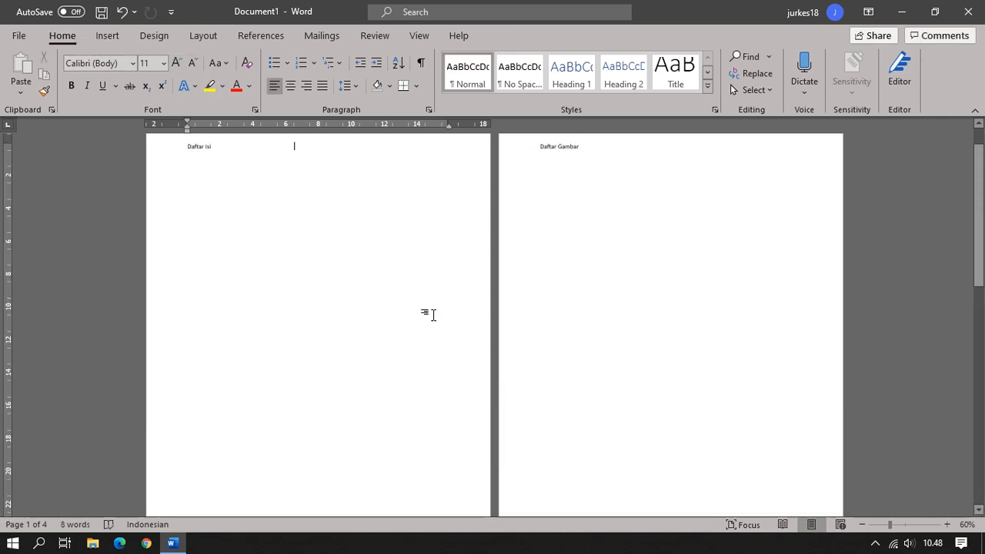
Step: Enlarge the font of the Section 2 footer page number to at least 20 pt and close the footer
scroll(437, 322, "down", 14)
scroll(383, 447, "down", 4)
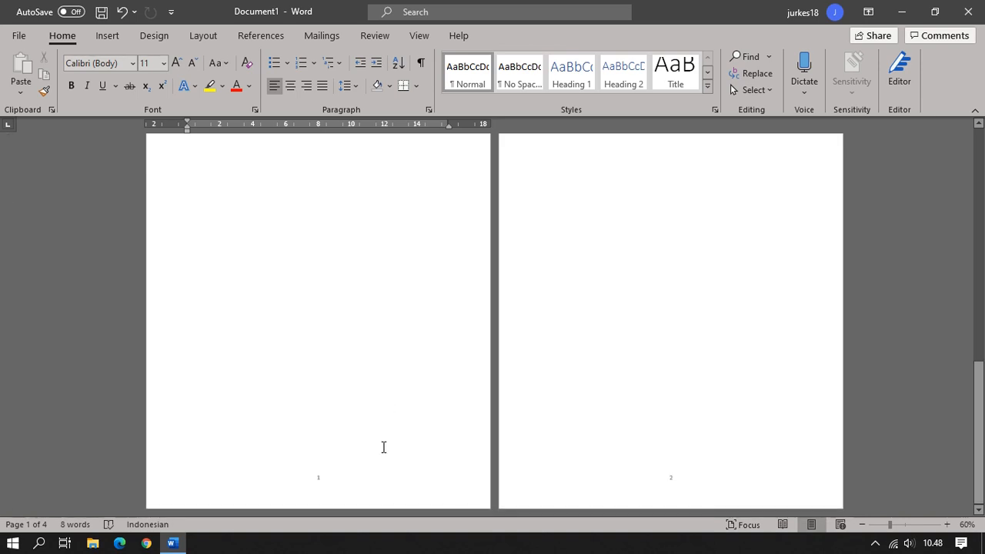
double_click(326, 485)
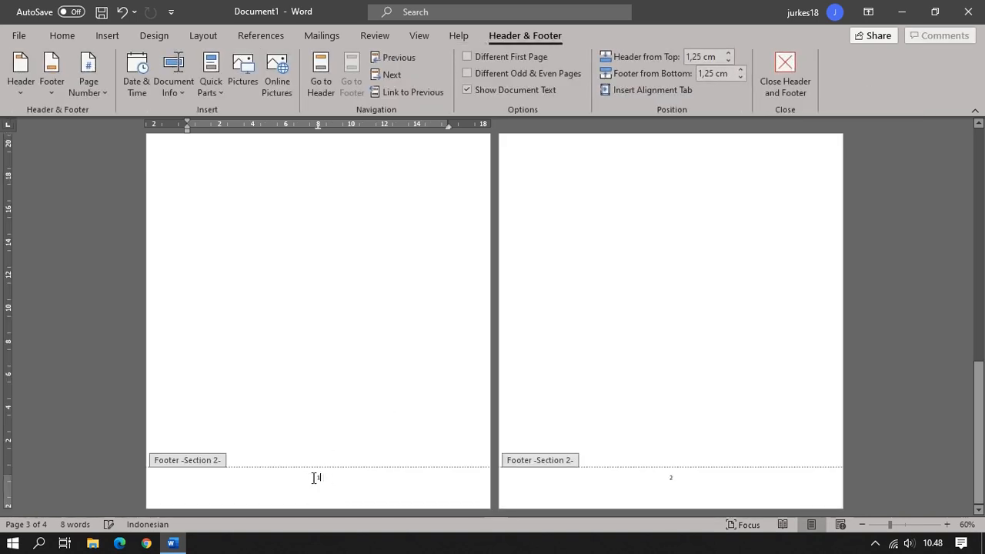
left_click(61, 37)
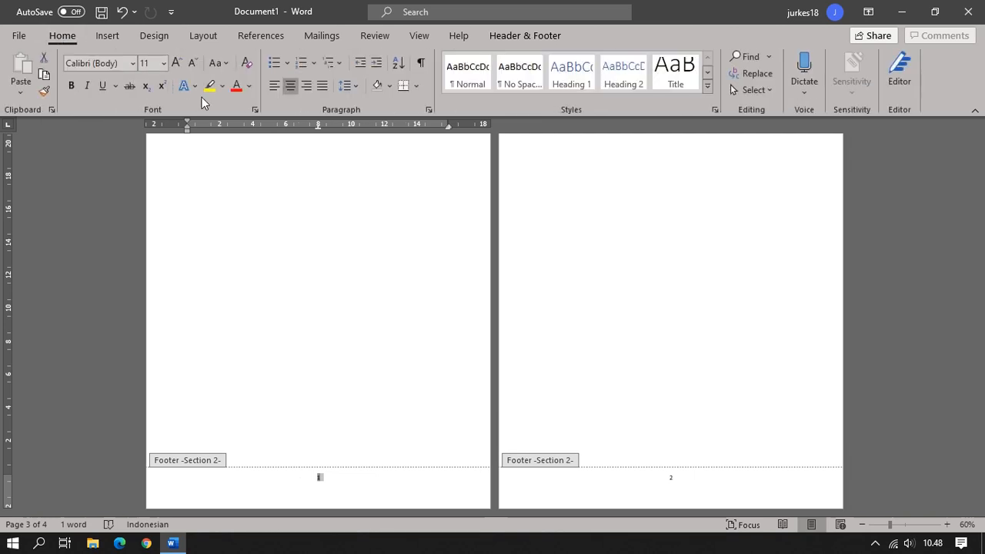
left_click(178, 63)
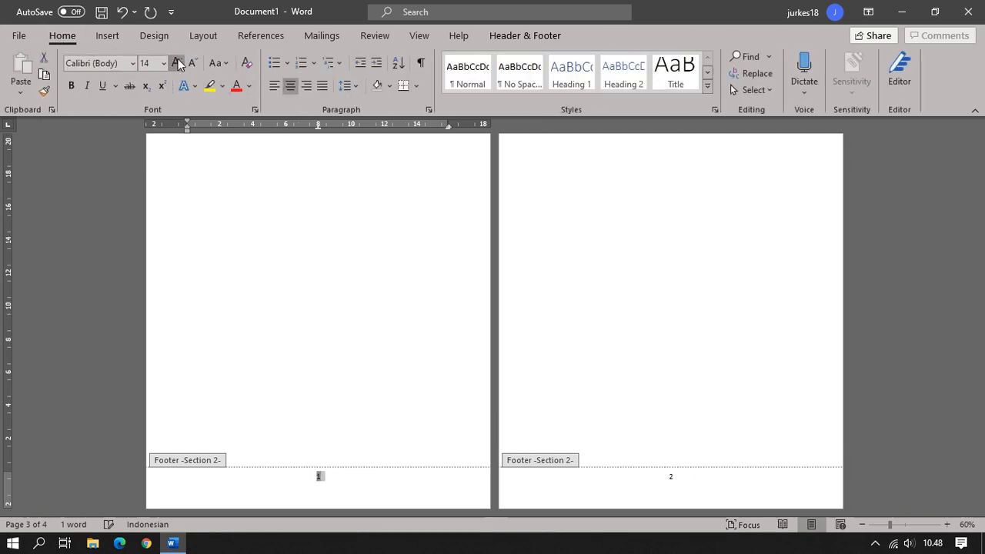
left_click(178, 63)
left_click(178, 63)
left_click(178, 63)
left_click(177, 63)
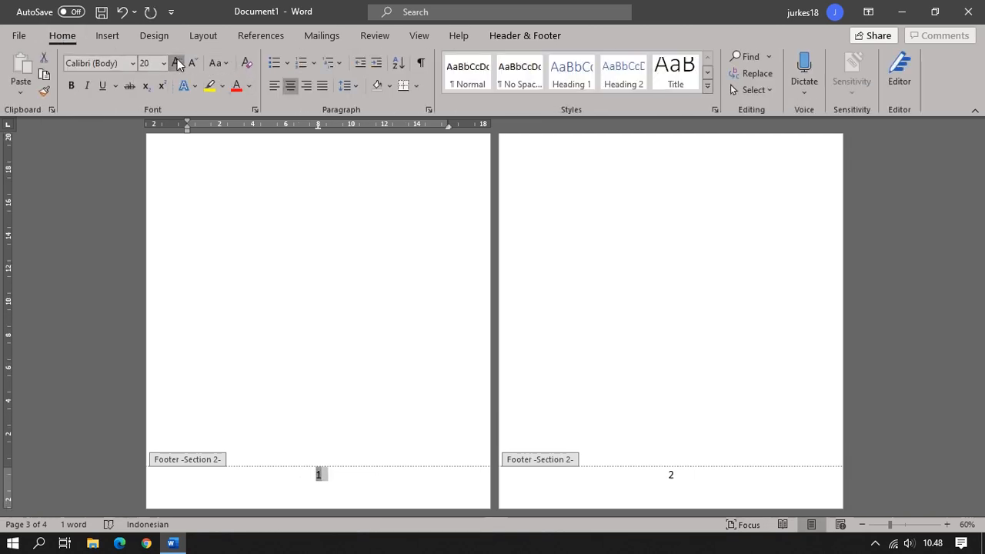
left_click(178, 63)
double_click(729, 272)
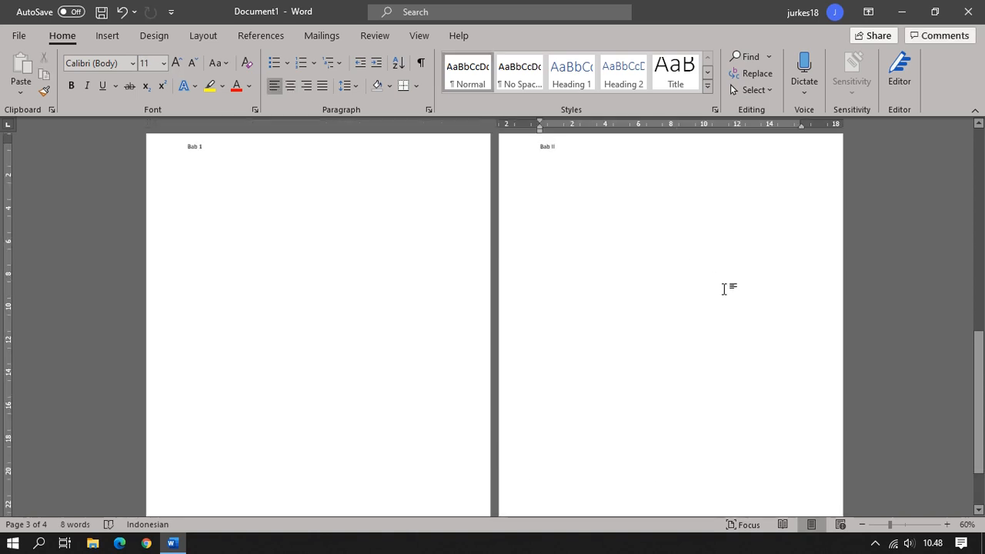
Step: Review the page numbers from Daftar Isi through Bab II to compare the numbering of the two sections
scroll(723, 288, "up", 6)
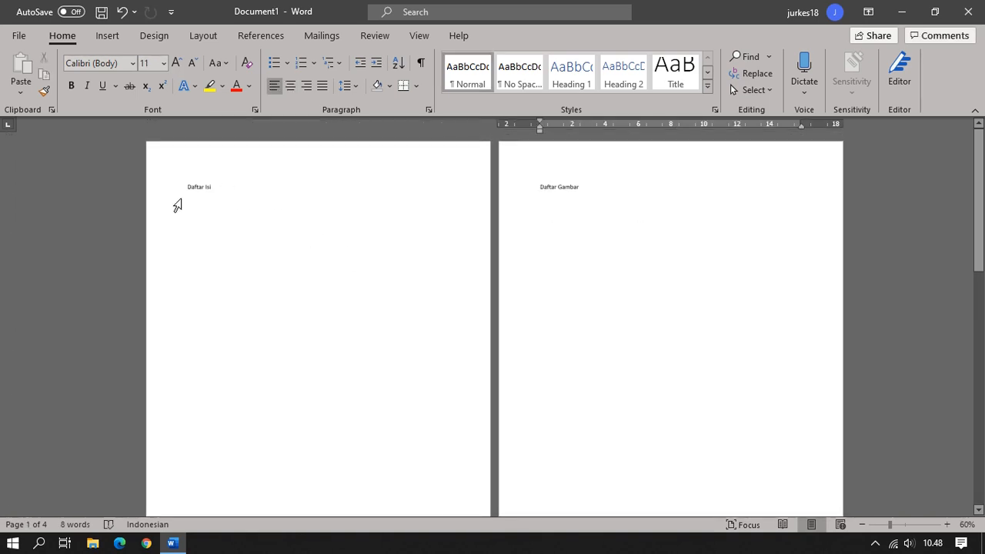
scroll(600, 235, "down", 3)
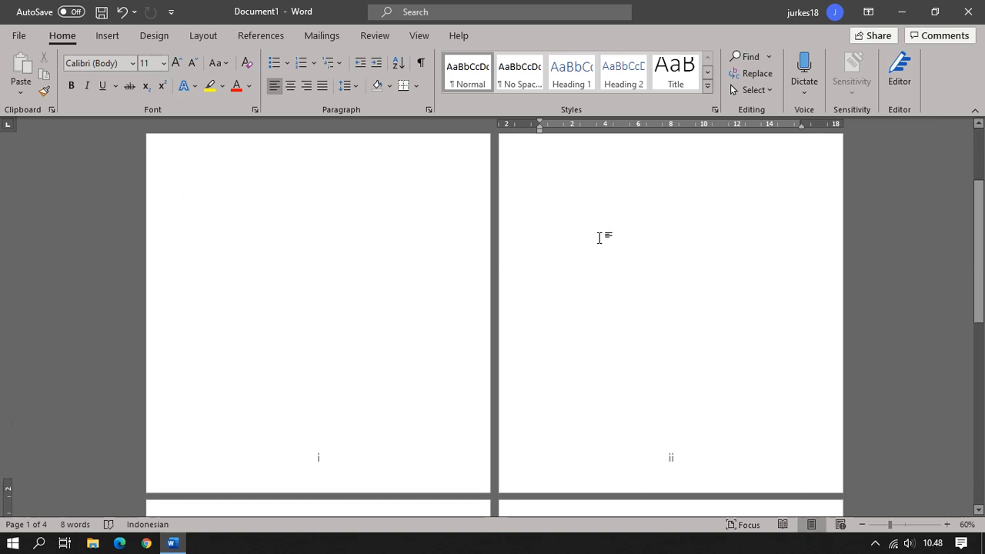
scroll(599, 238, "down", 2)
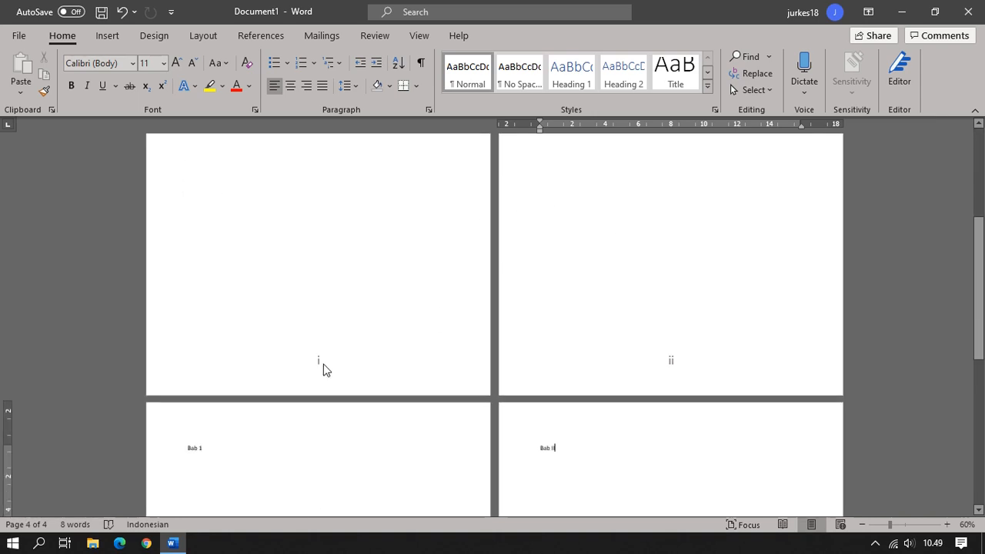
scroll(697, 401, "down", 3)
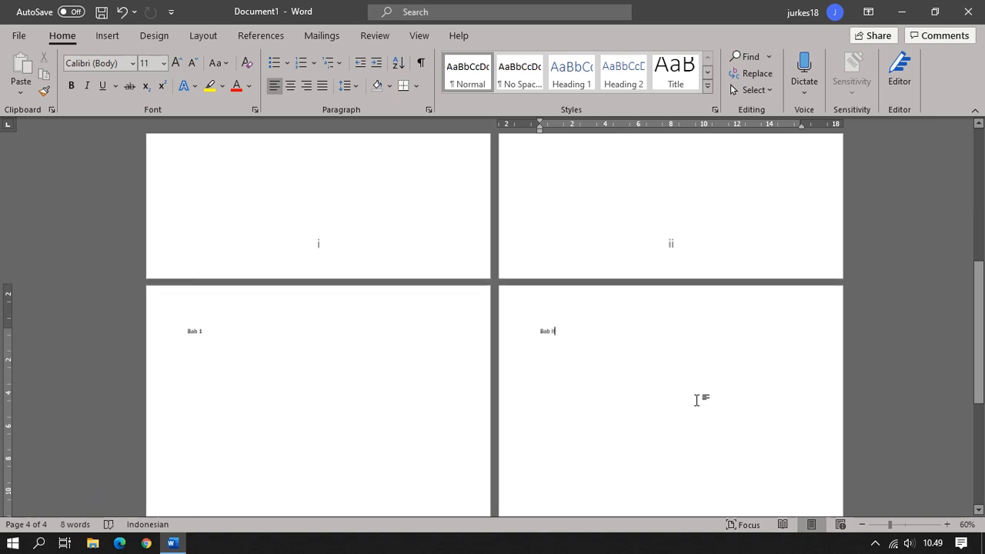
scroll(356, 447, "down", 3)
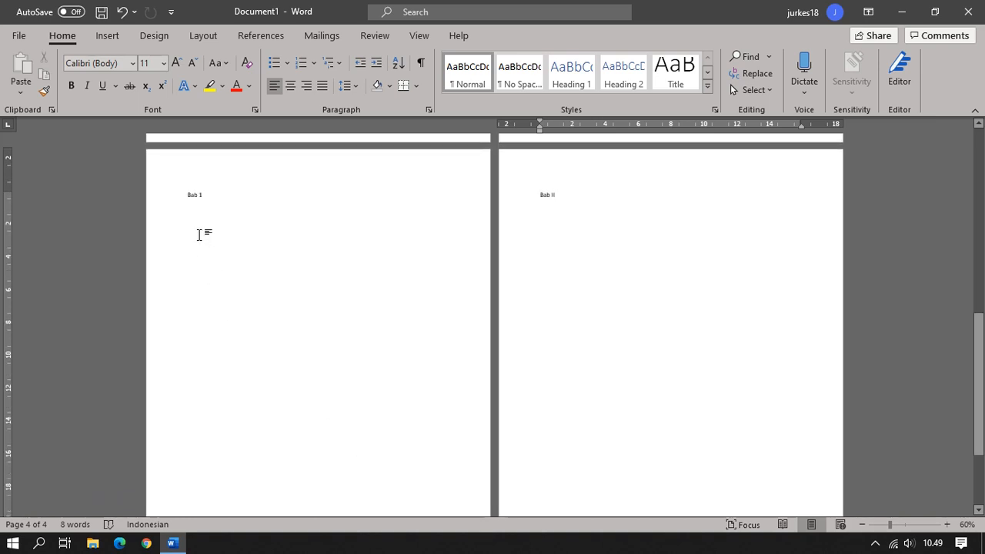
scroll(677, 363, "down", 3)
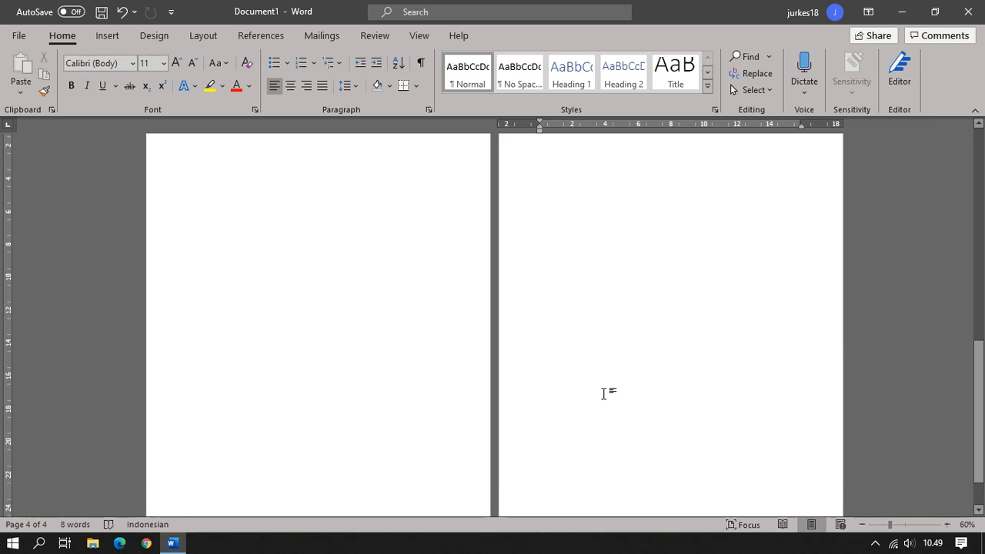
scroll(461, 473, "down", 1)
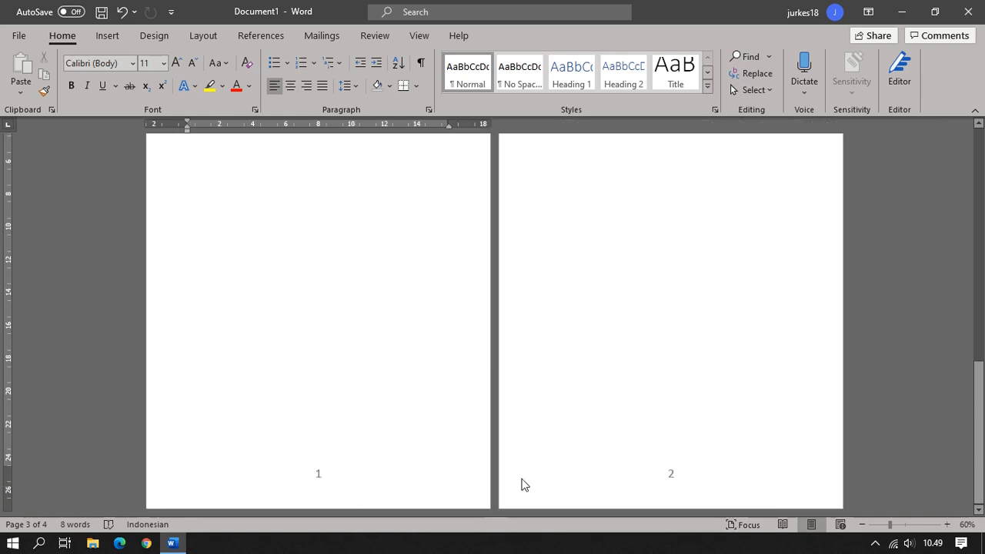
scroll(699, 472, "up", 6)
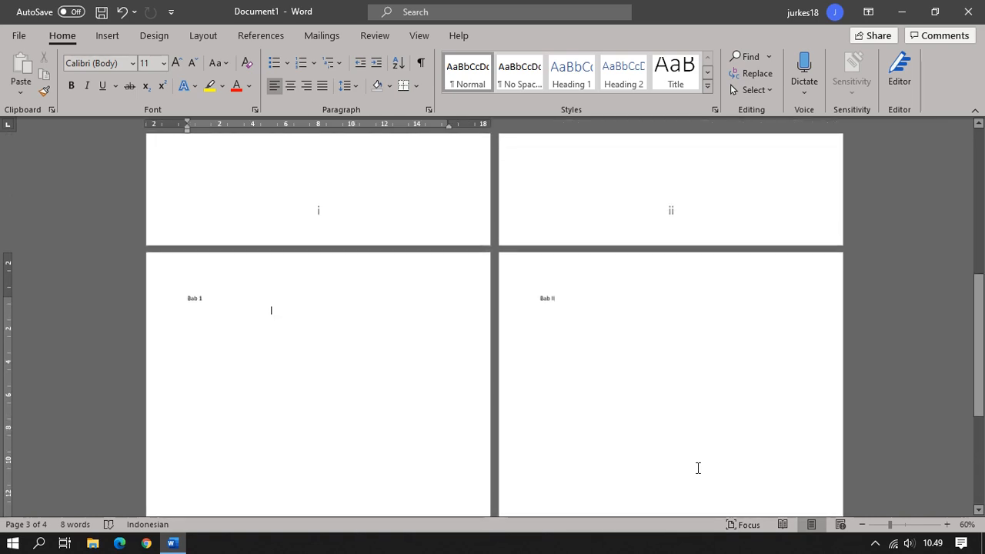